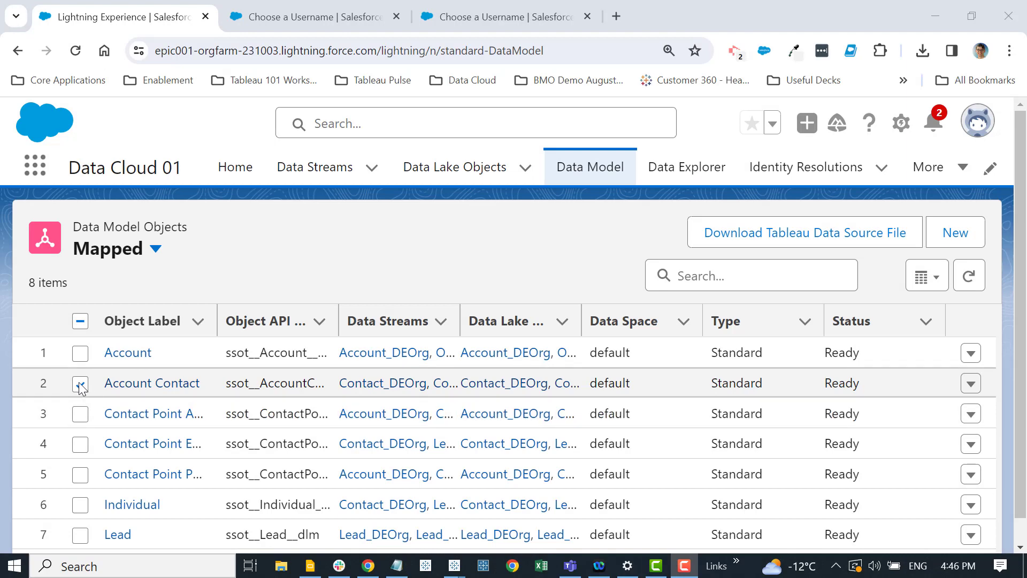
Step: Download the Tableau data source file for the Account Contact data model object and open the downloaded file
left_click(81, 385)
left_click(81, 386)
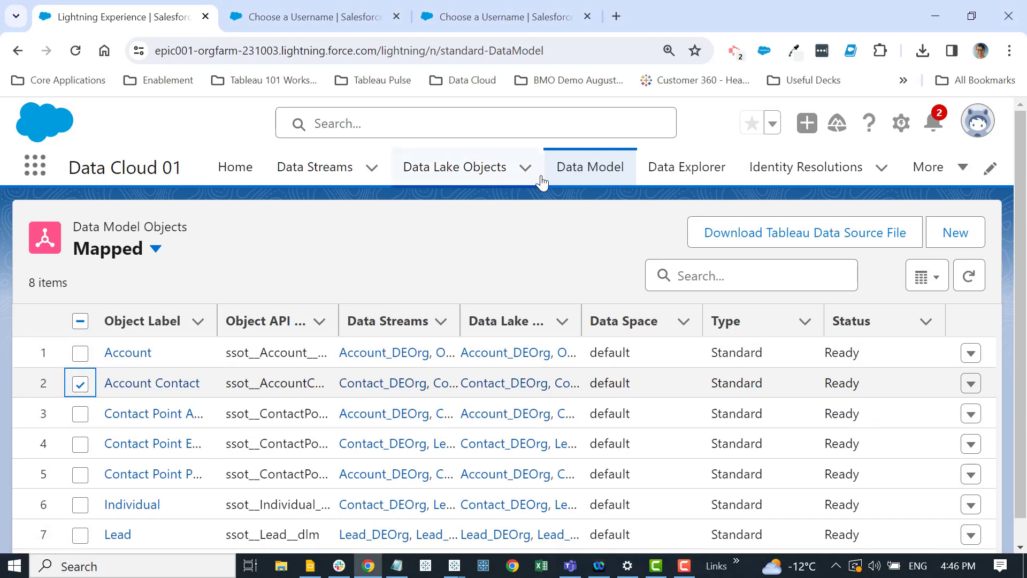
left_click(765, 242)
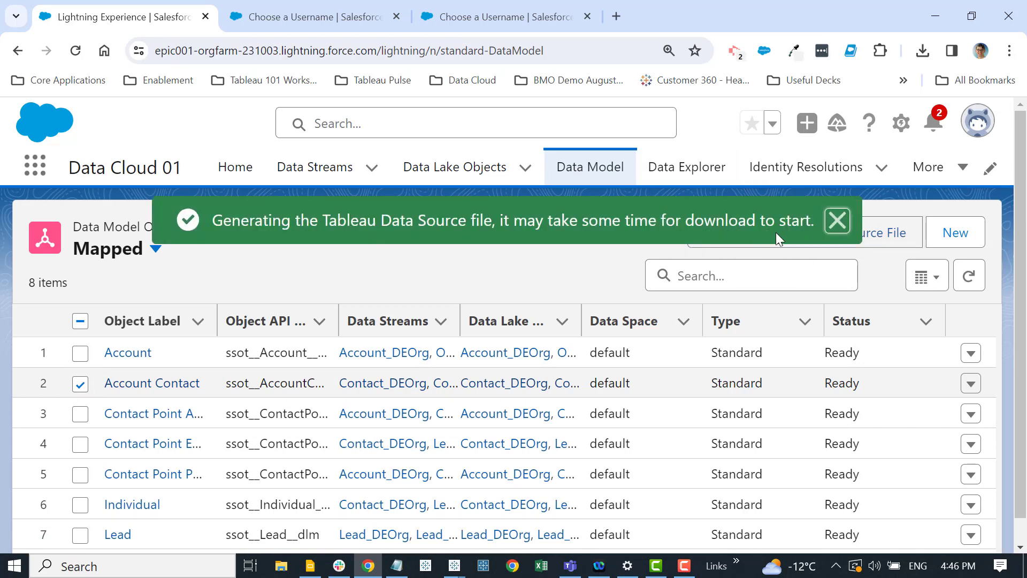
left_click(837, 221)
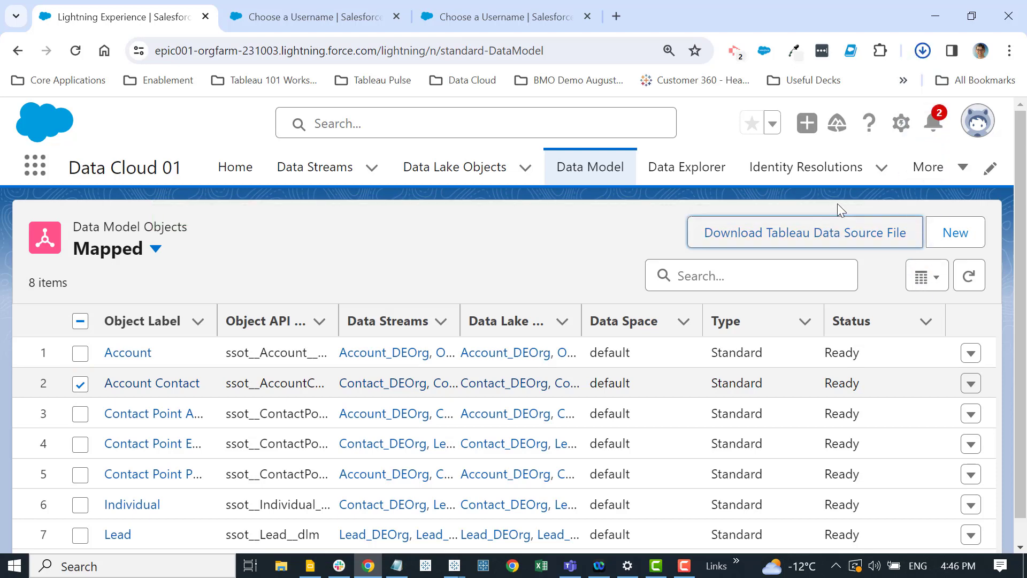
mouse_move(874, 75)
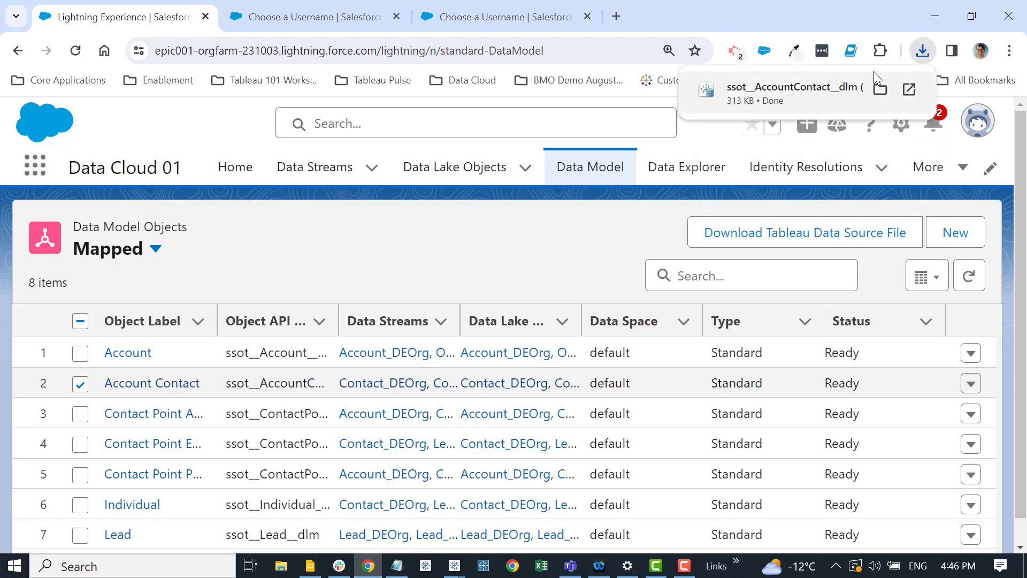
left_click(904, 90)
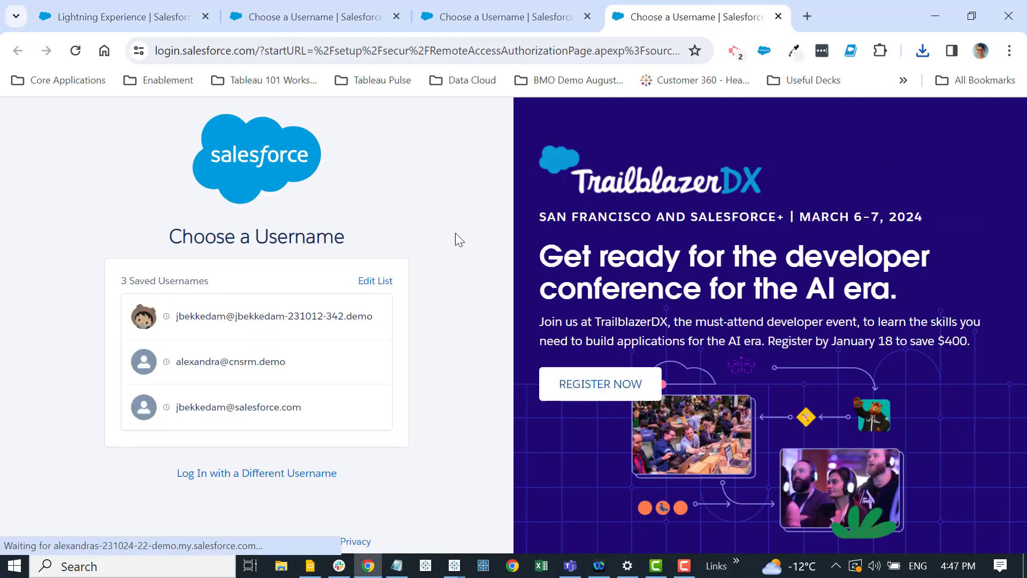
Step: Log in to Salesforce with a different username, entering the account username and password, and allow access for Tableau Desktop
left_click(227, 474)
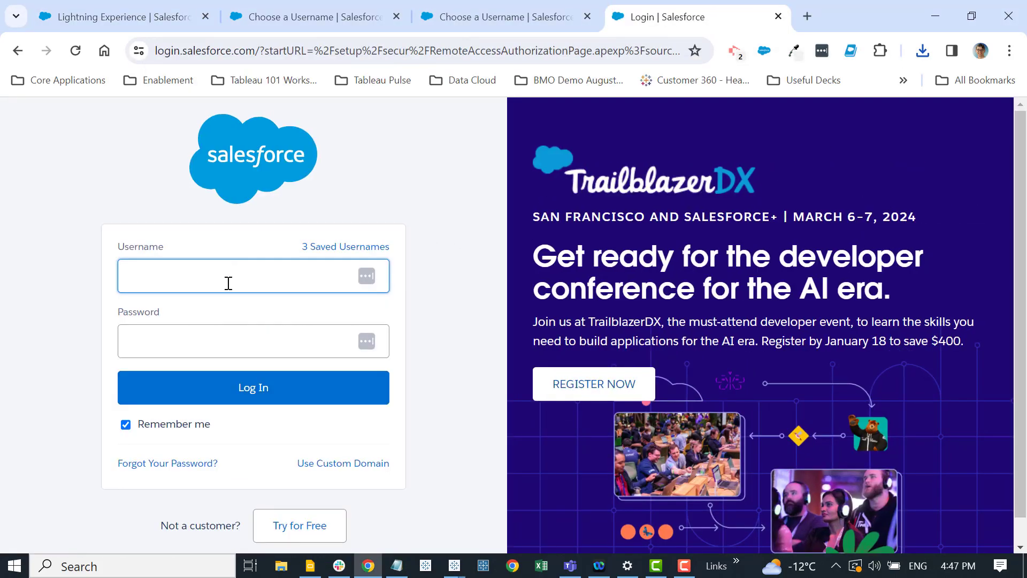
left_click(232, 267)
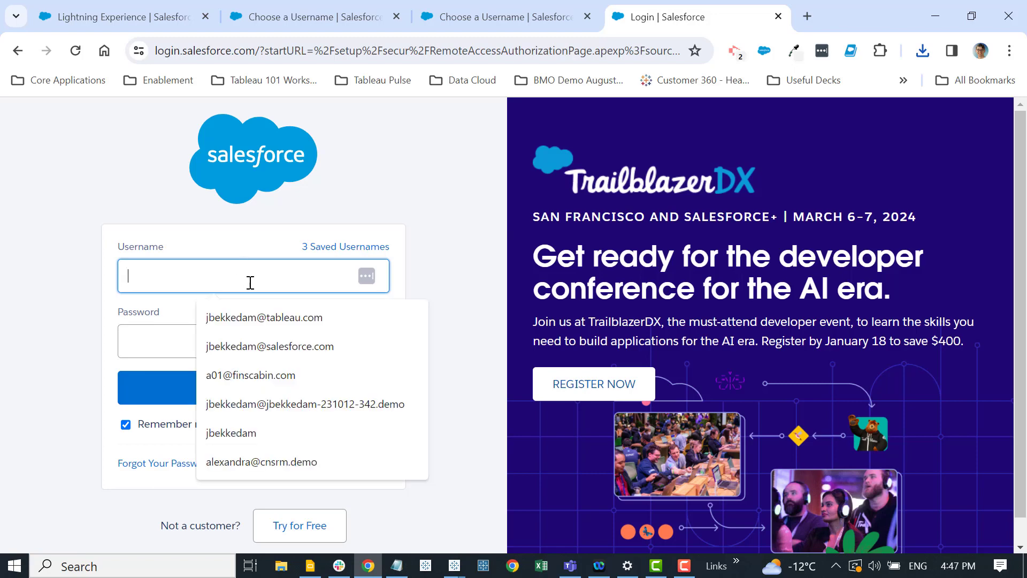
left_click(261, 377)
left_click(257, 337)
key("ctrl+v")
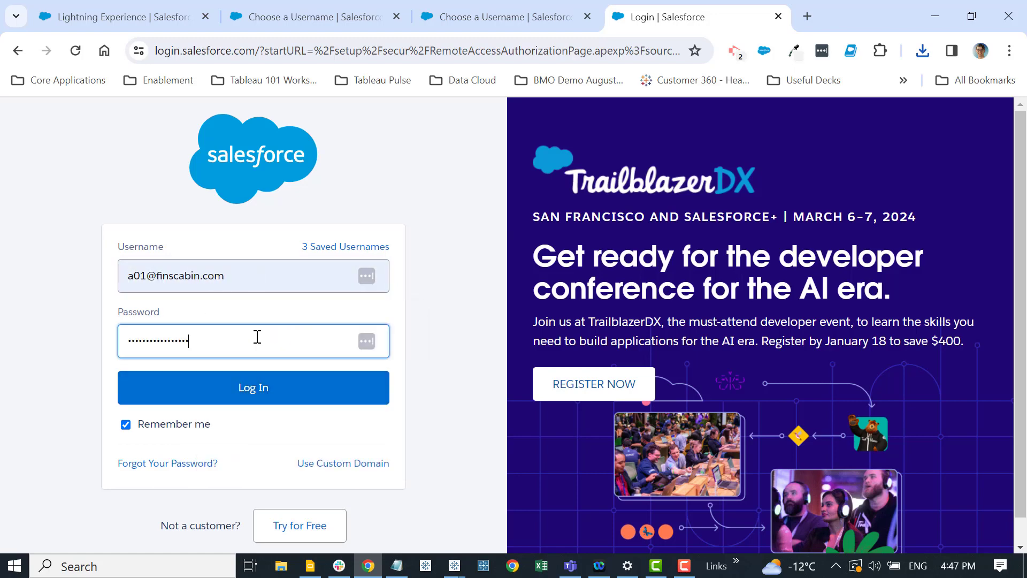
key("Return")
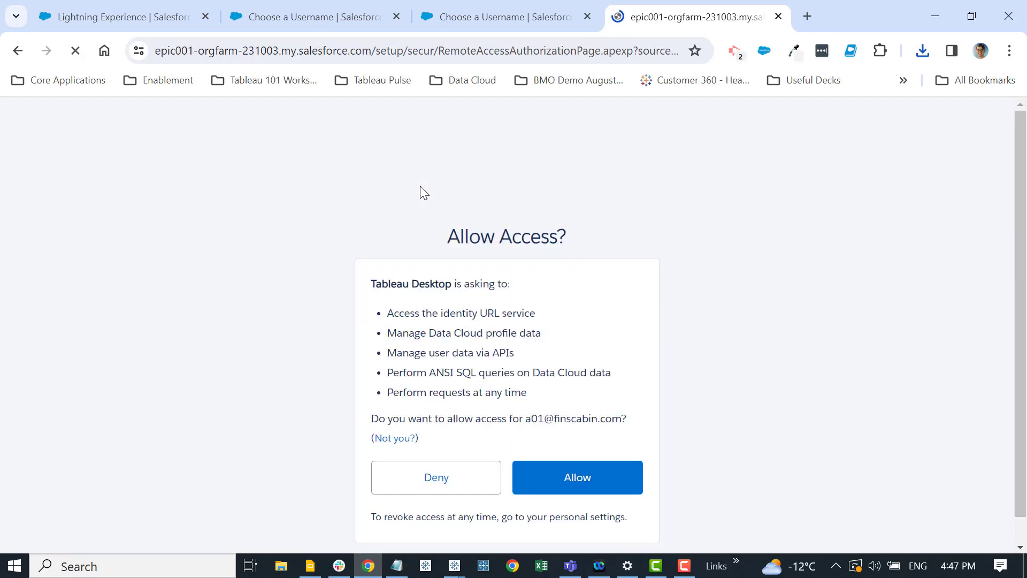
left_click(585, 486)
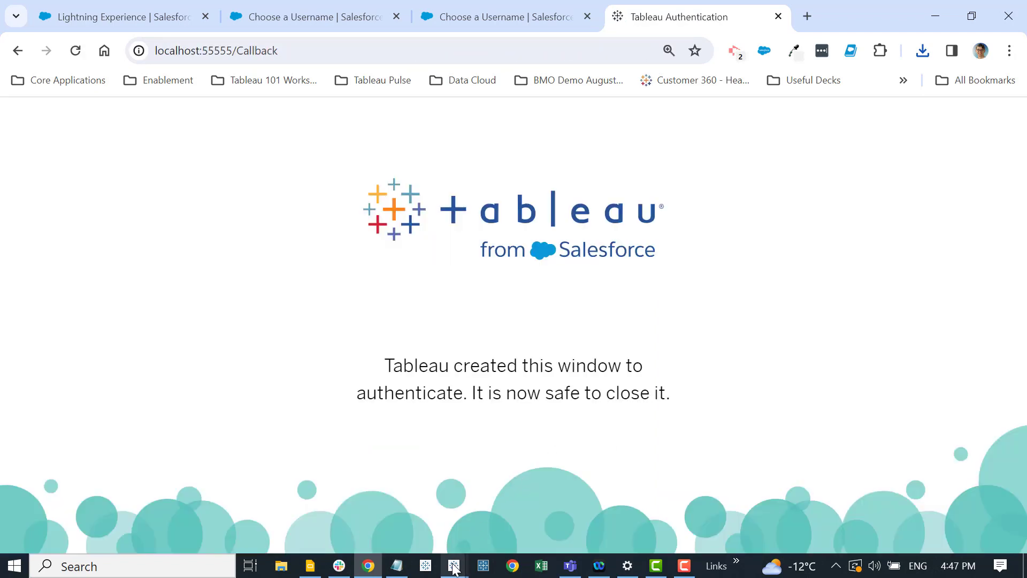
Step: Switch to the Data Cloud Starter workbook in Tableau and examine the table relationships from ssot__AccountContact__dlm through 1.ssot__Individual__dlm to 2.UnifiedIndividual__dlm
mouse_move(454, 568)
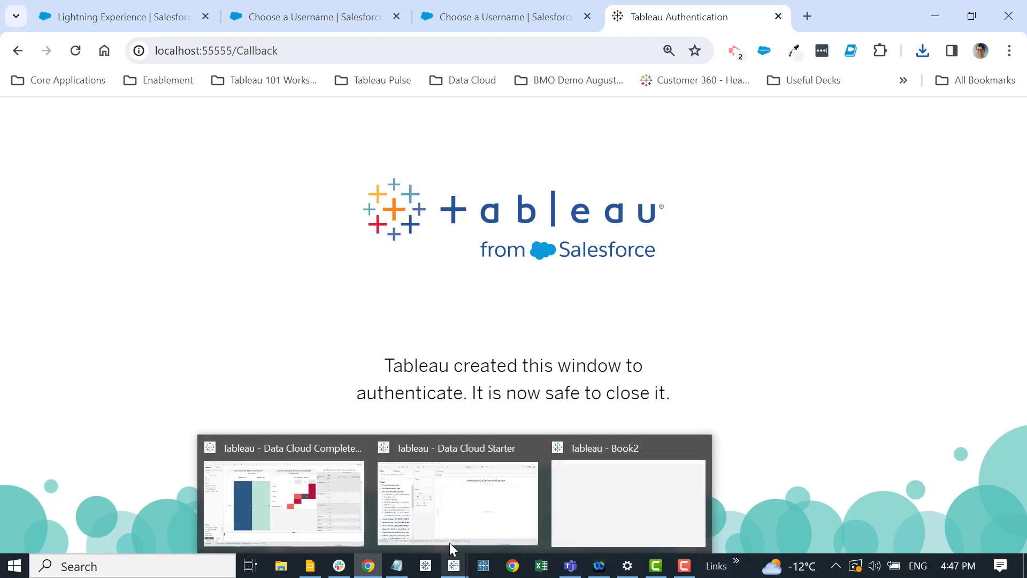
left_click(449, 526)
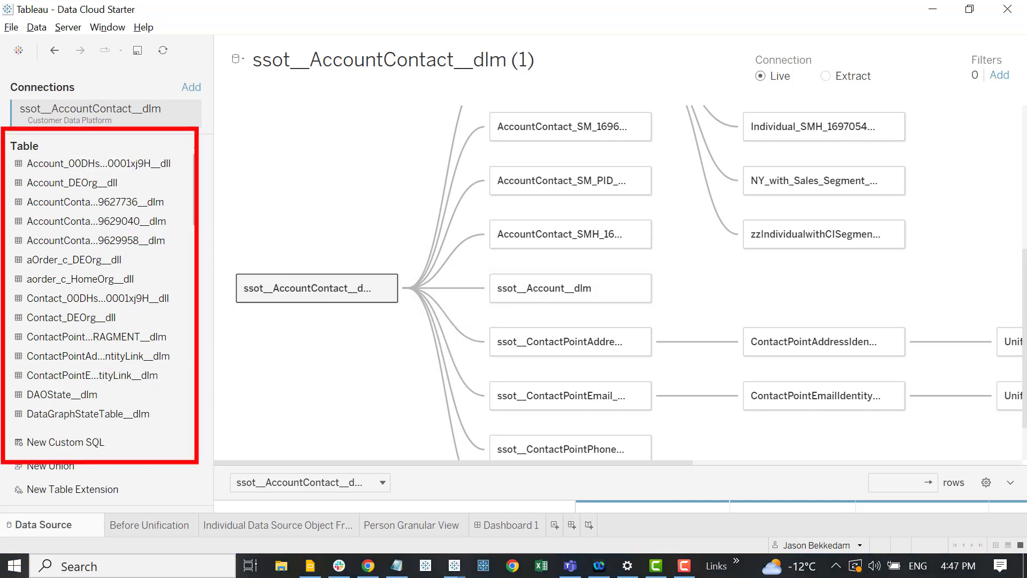
scroll(459, 227, "up", 3)
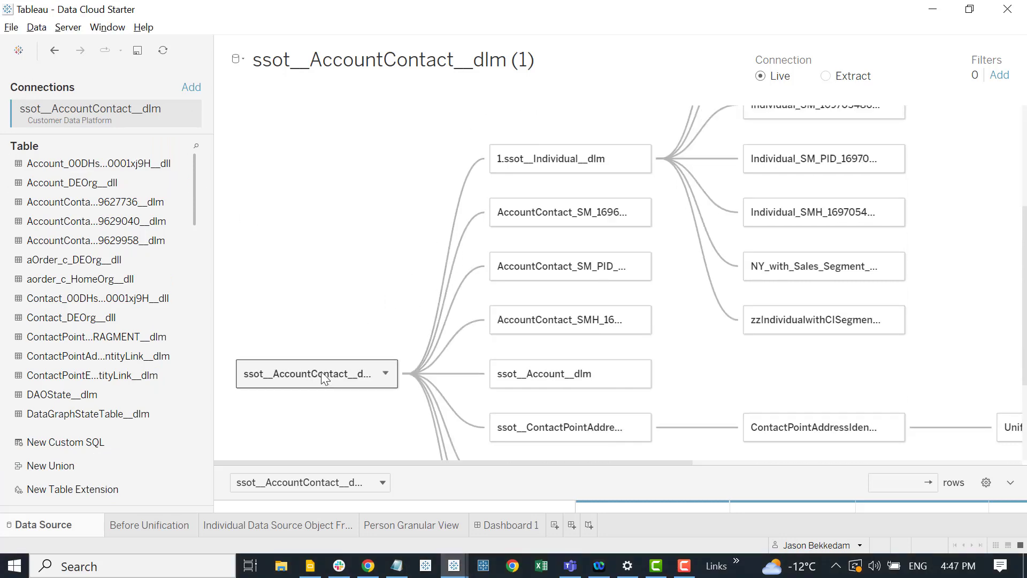
scroll(442, 266, "up", 5)
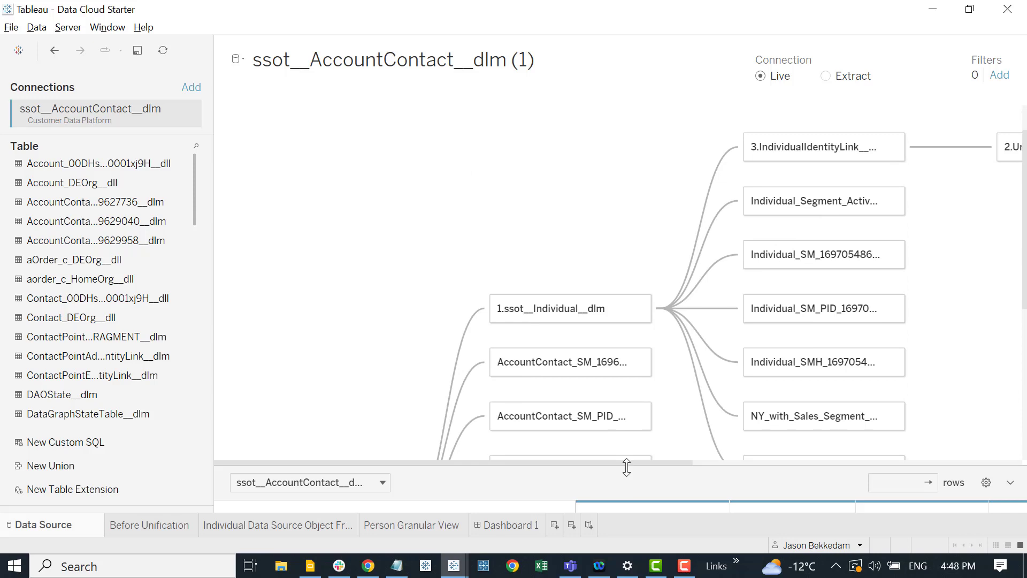
left_click_drag(634, 461, 880, 458)
scroll(744, 262, "up", 2)
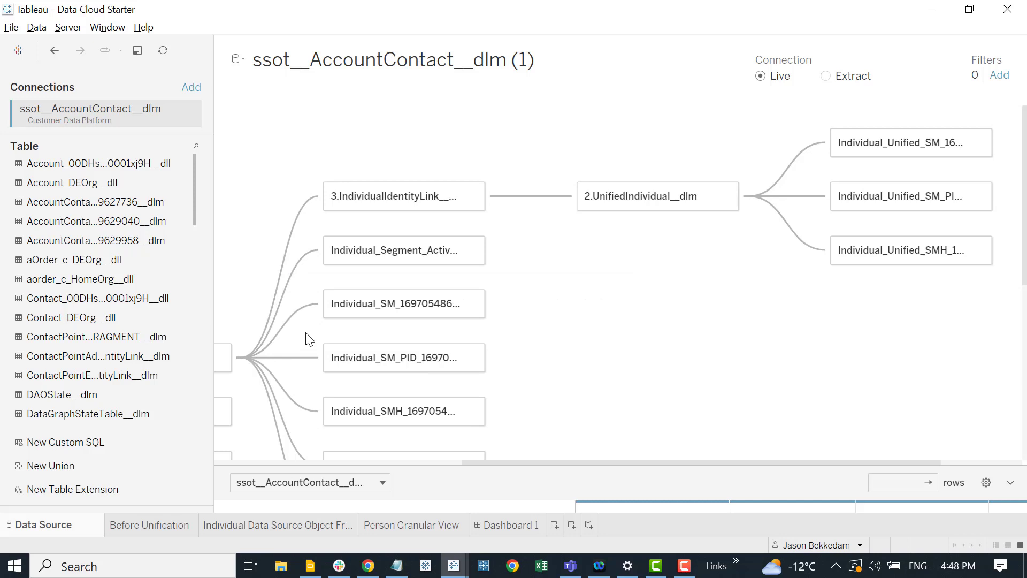
left_click_drag(547, 463, 345, 382)
scroll(362, 238, "down", 2)
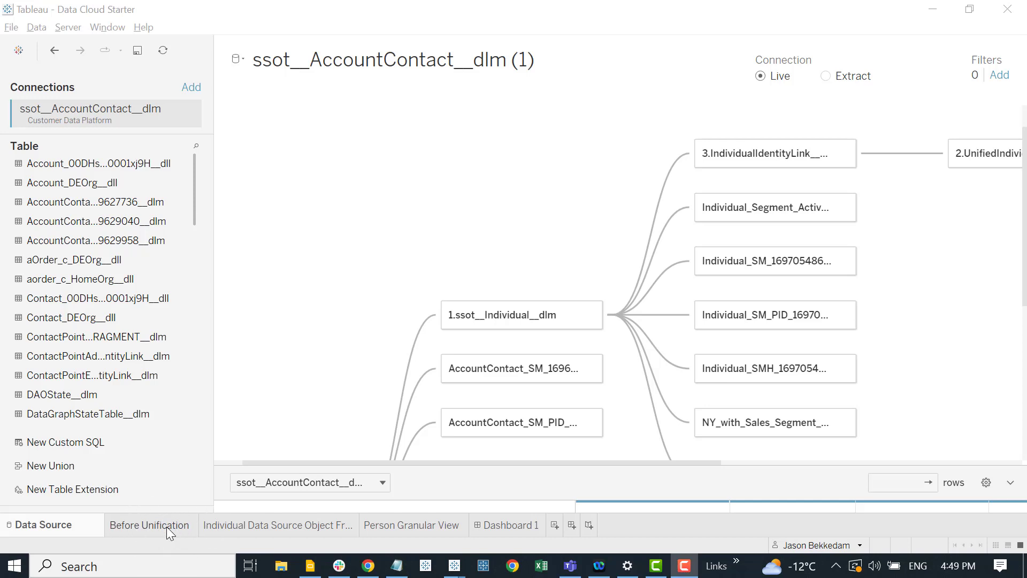
scroll(332, 307, "down", 2)
scroll(373, 271, "up", 1)
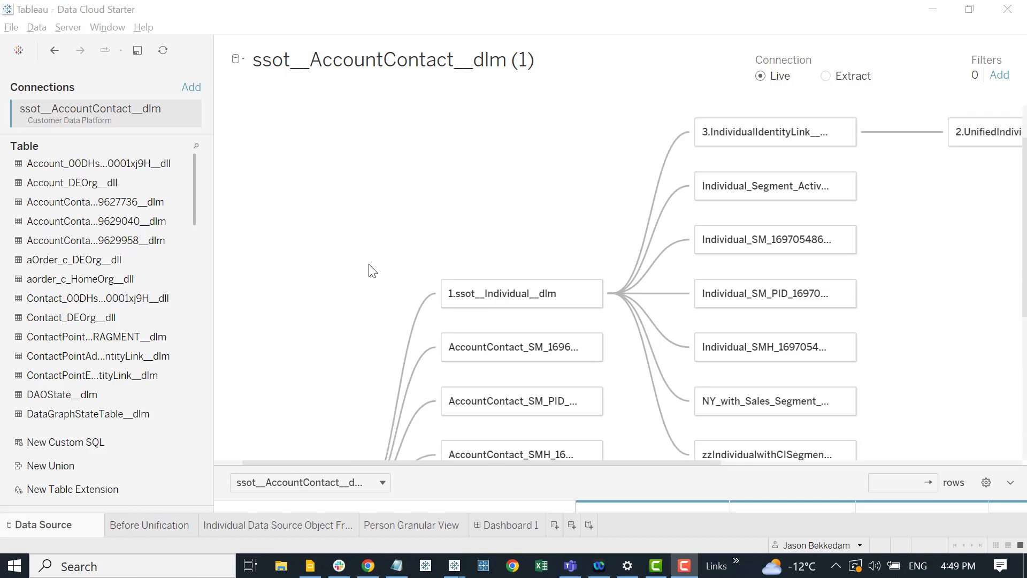
scroll(380, 270, "up", 2)
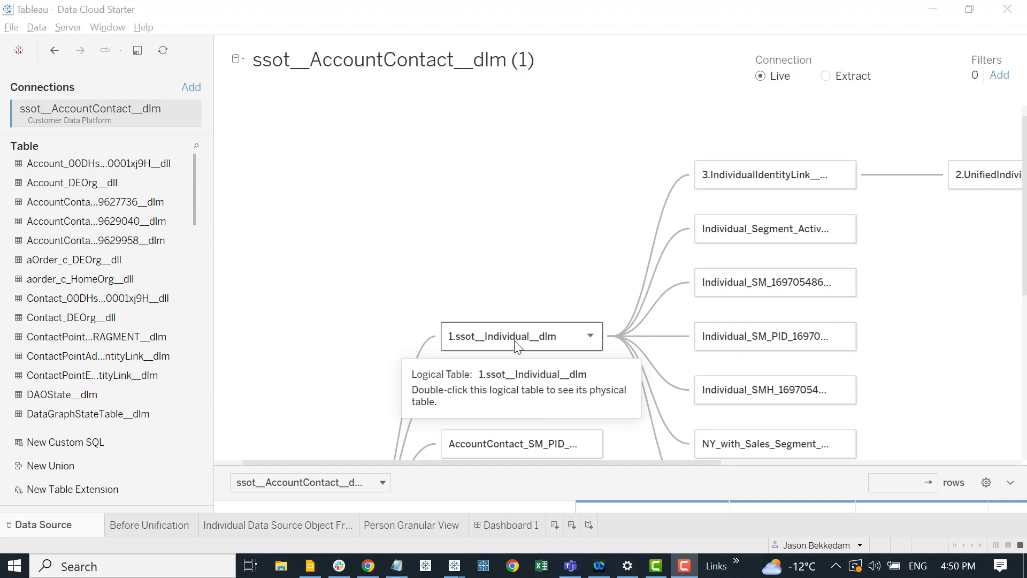
left_click(516, 462)
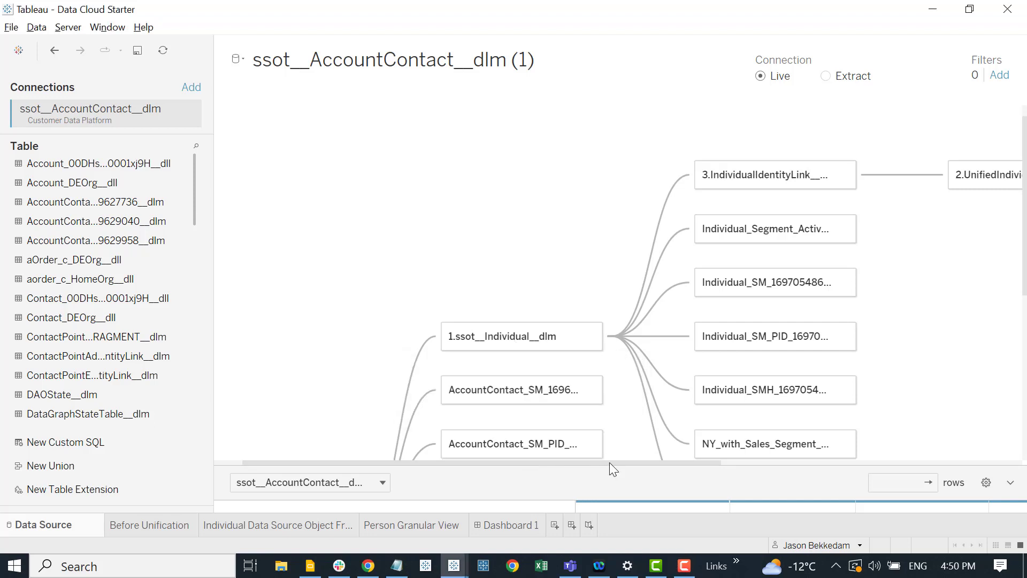
left_click_drag(609, 462, 717, 473)
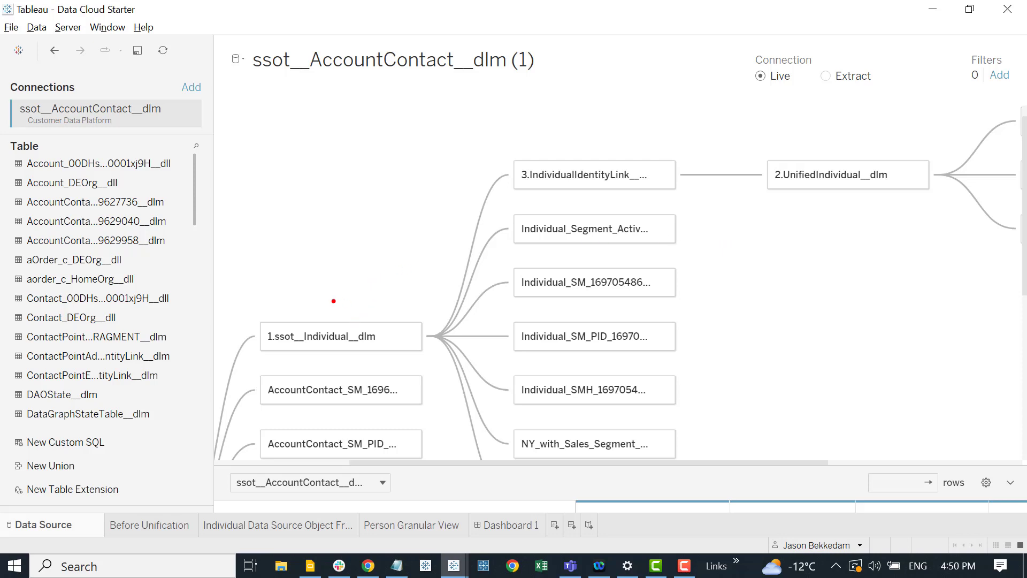
mouse_move(246, 298)
left_mouse_down()
mouse_move(327, 352)
mouse_move(432, 362)
left_mouse_up()
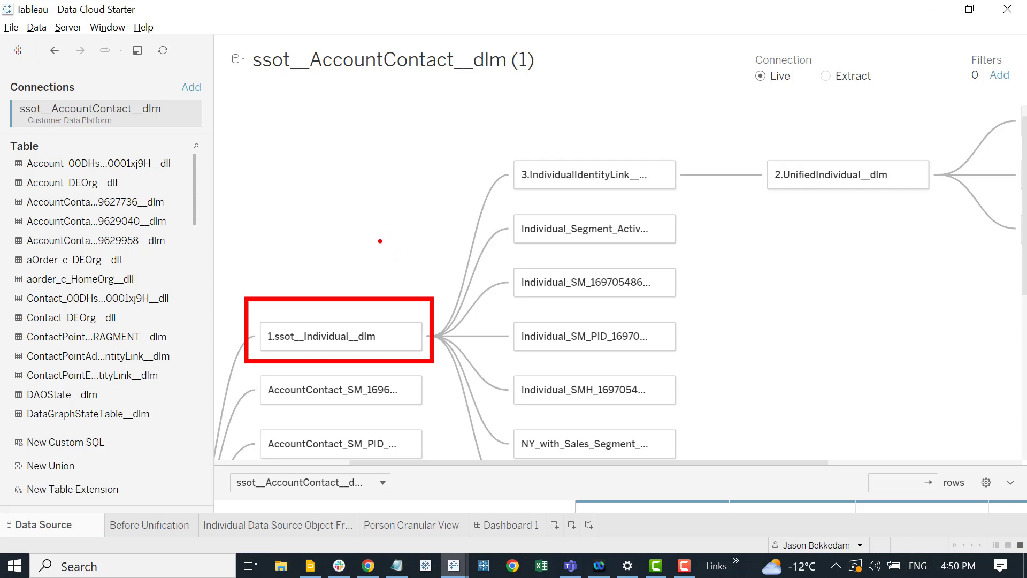
mouse_move(398, 291)
left_mouse_down()
mouse_move(410, 257)
mouse_move(501, 147)
mouse_move(628, 136)
mouse_move(684, 161)
mouse_move(685, 185)
left_mouse_up()
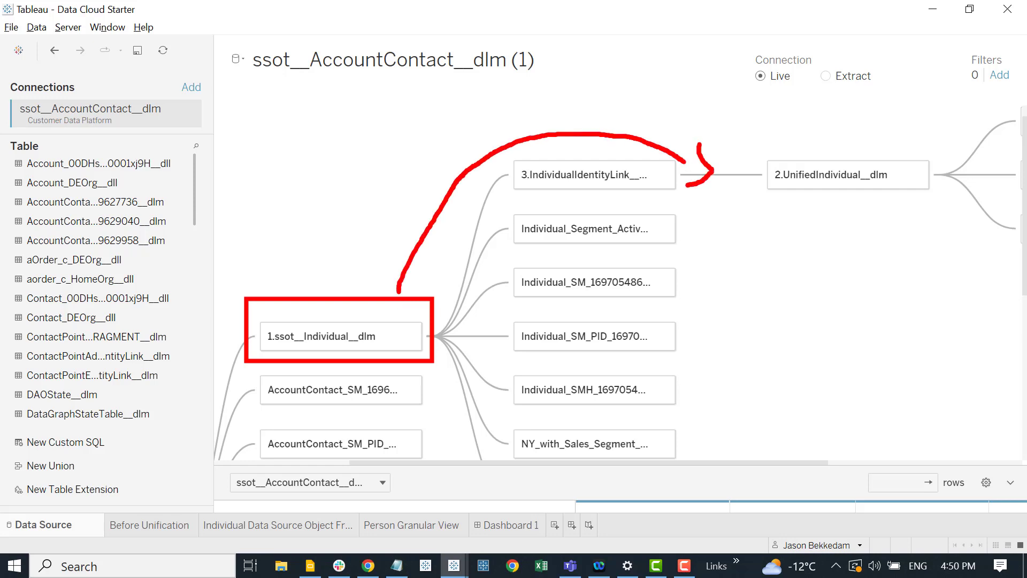
mouse_move(743, 138)
left_mouse_down()
mouse_move(882, 178)
mouse_move(942, 210)
left_mouse_up()
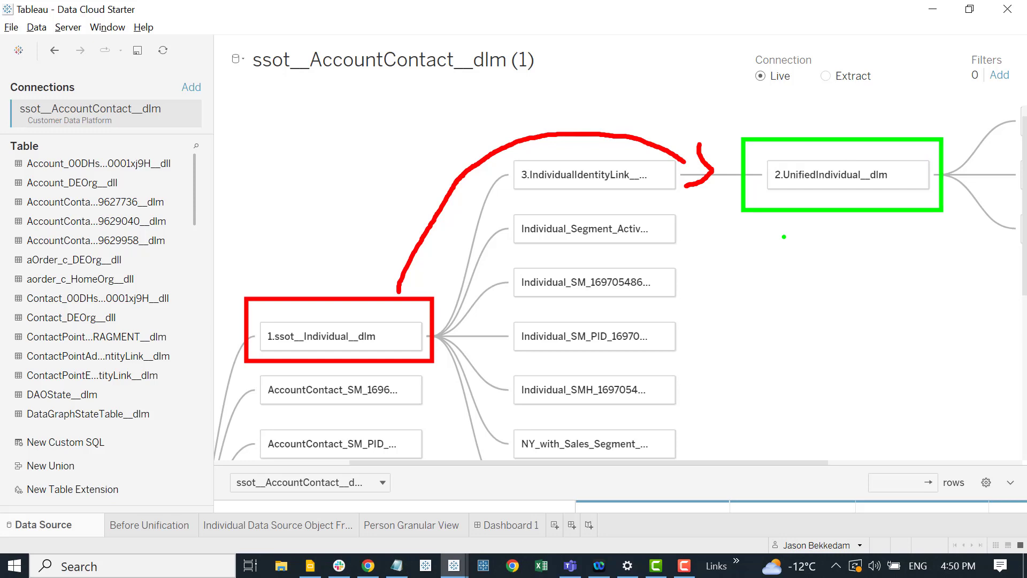
key("Escape")
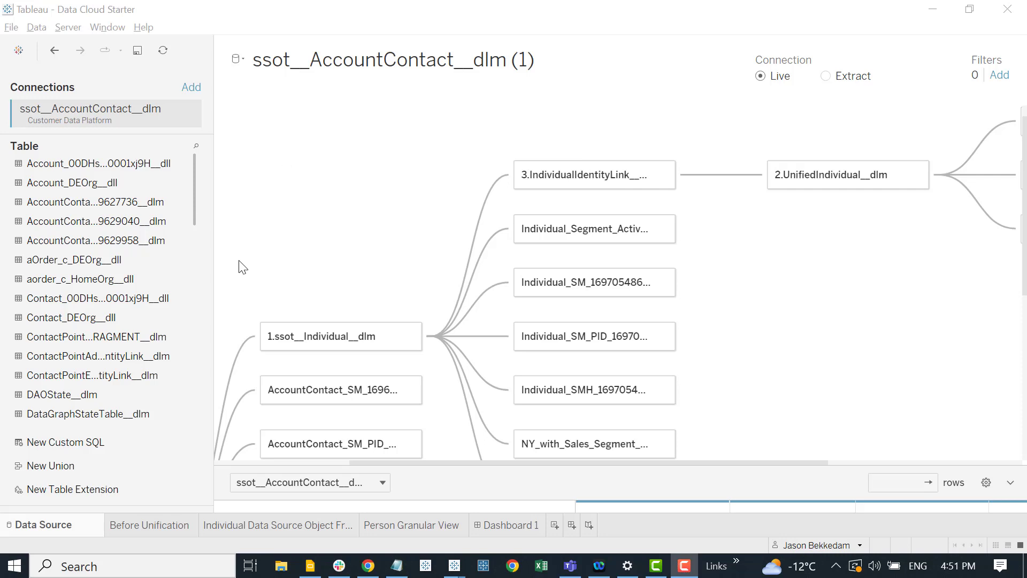
Step: On the Before Unification sheet, place Data Source ID from 3.IndividualIdentityLink__dlm on columns and Data Source Object on rows
left_click(151, 528)
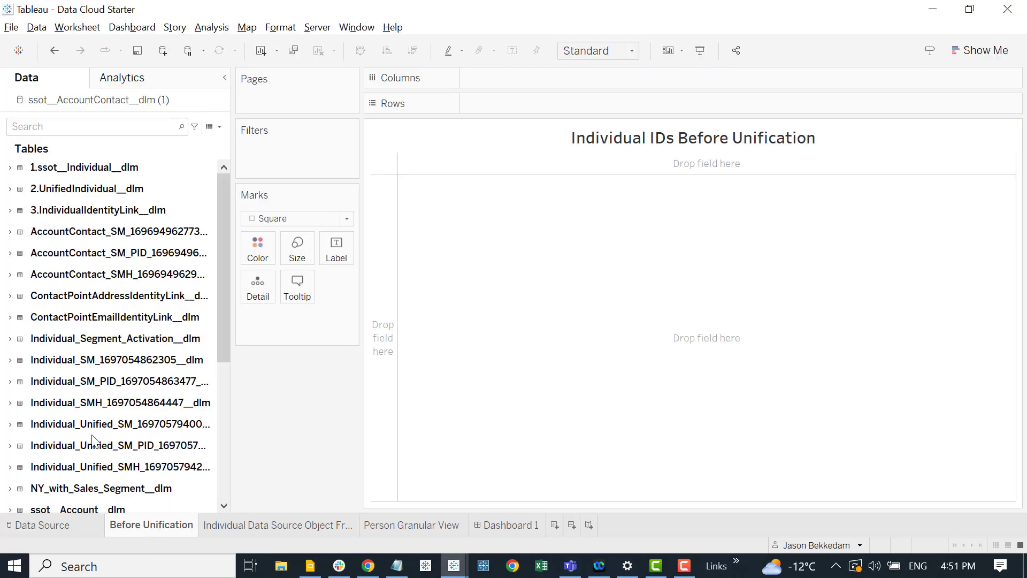
left_click(10, 211)
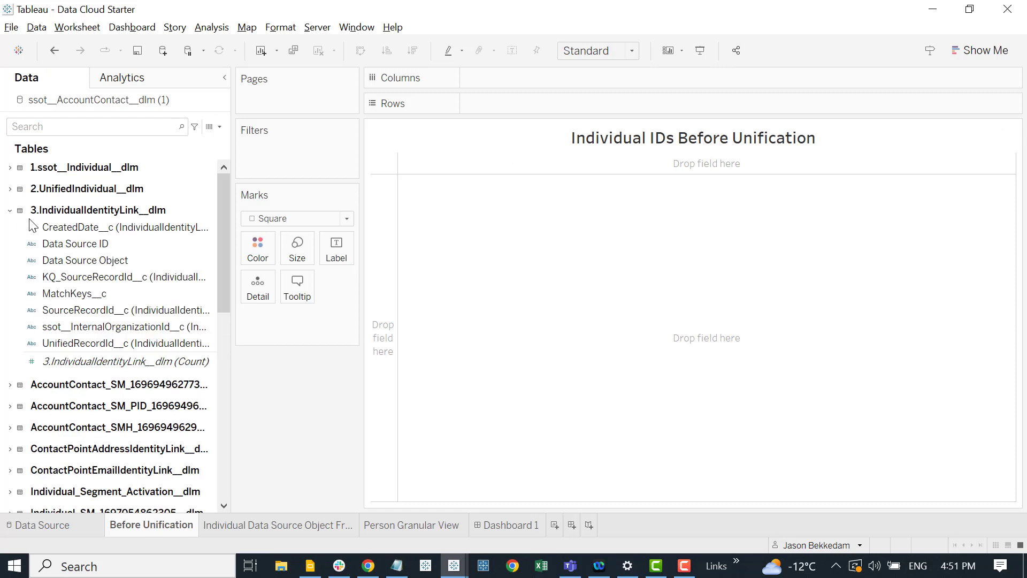
left_click(84, 242)
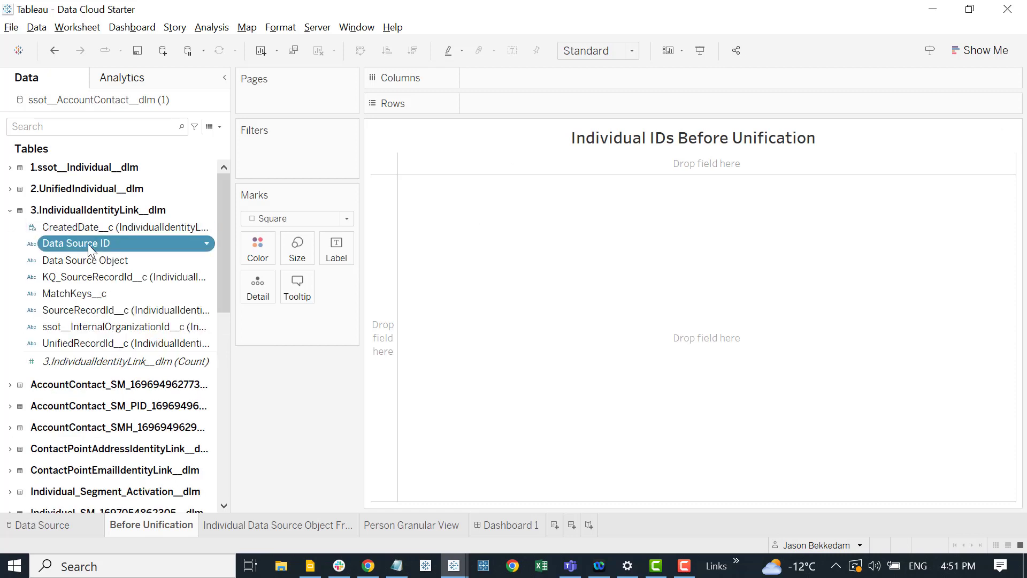
left_click_drag(88, 244, 516, 76)
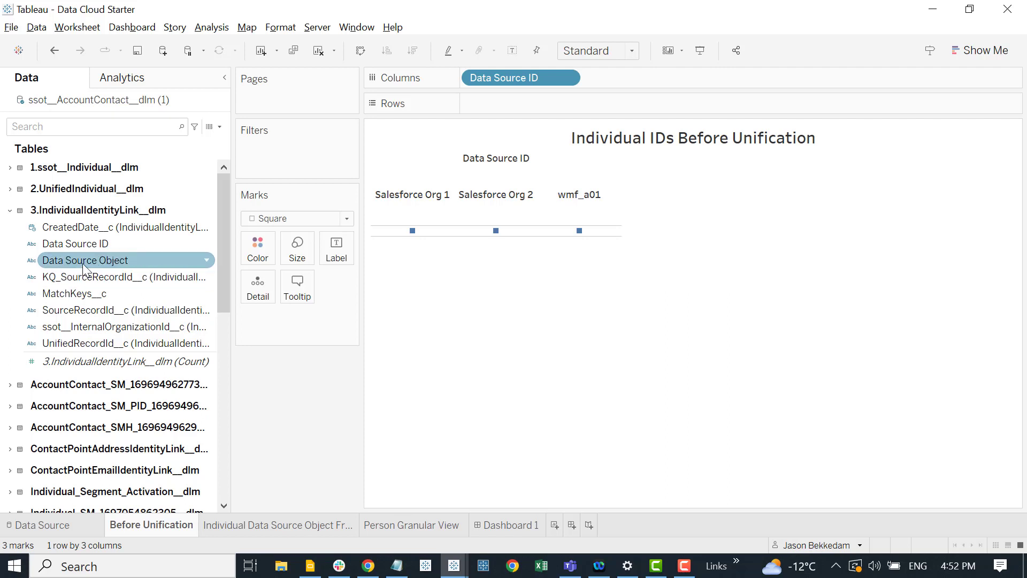
left_click_drag(83, 267, 516, 110)
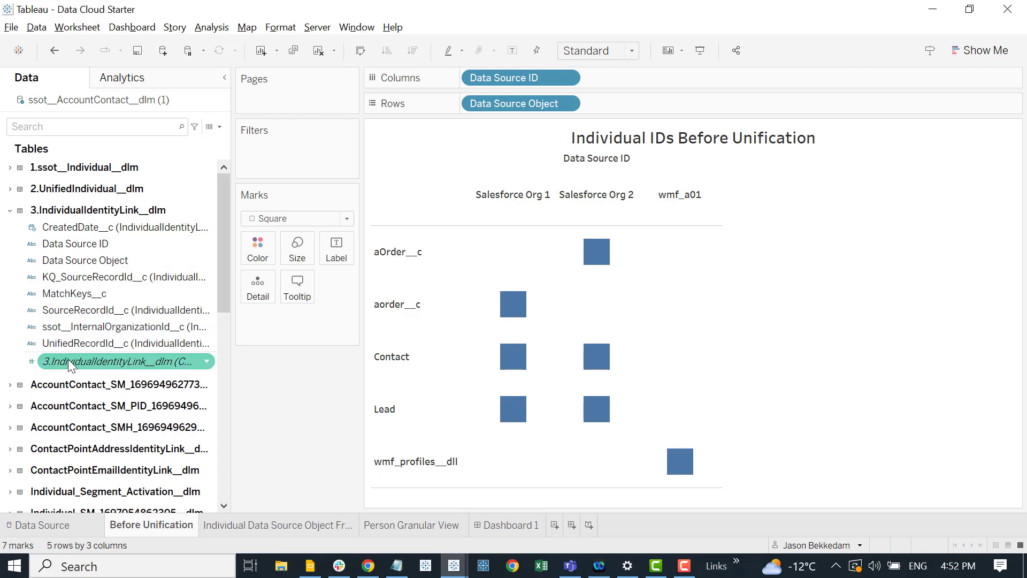
Step: Label and color the square marks by the count of 3.IndividualIdentityLink__dlm
left_click_drag(68, 359, 337, 249)
left_click_drag(125, 368, 262, 255)
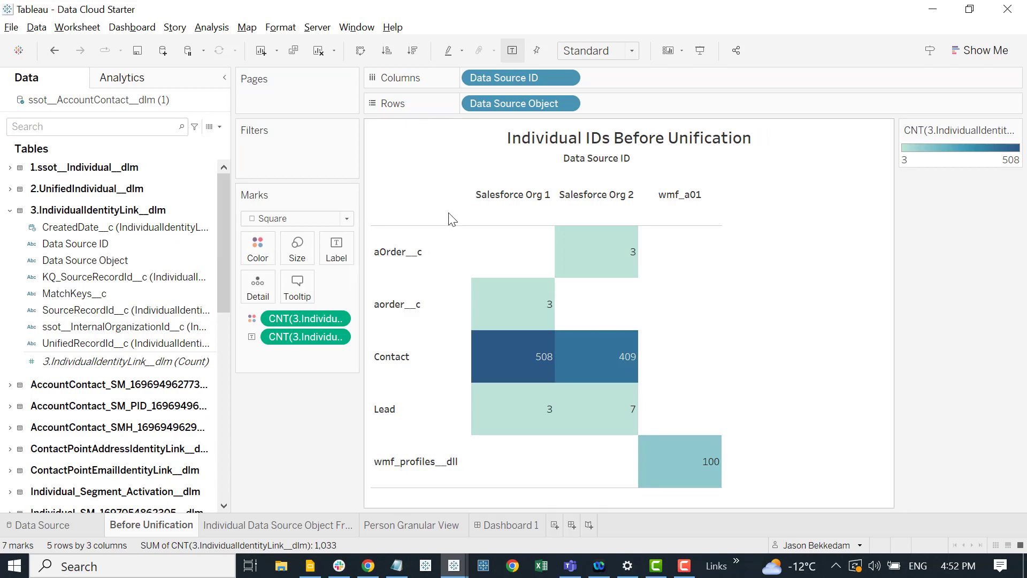
Step: Examine the individual ID counts per source object for Salesforce Org 1, Salesforce Org 2 and wmf_a01
left_click(500, 206)
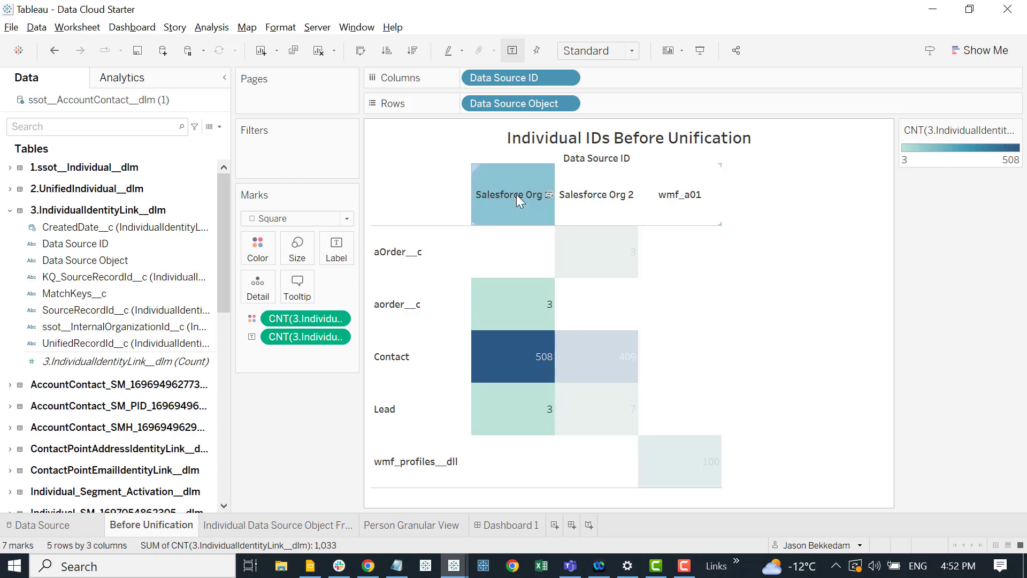
left_click(509, 247)
mouse_move(511, 372)
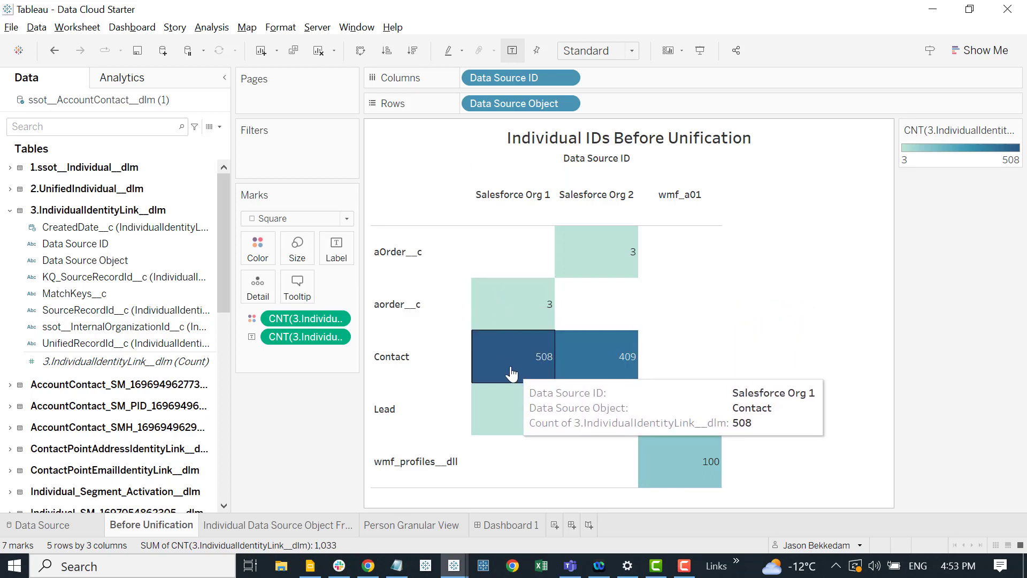
mouse_move(498, 433)
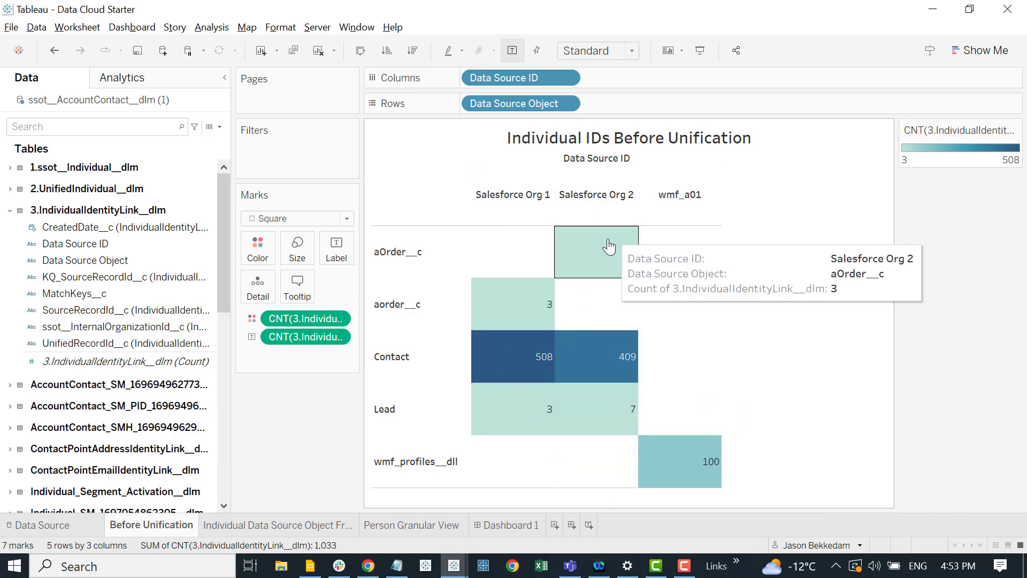
mouse_move(606, 370)
mouse_move(602, 432)
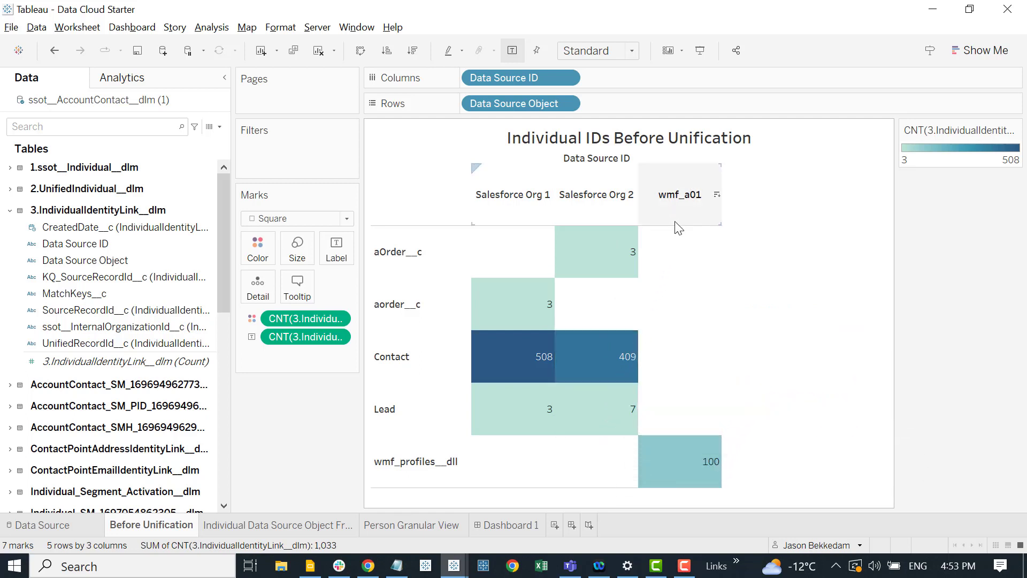
mouse_move(668, 459)
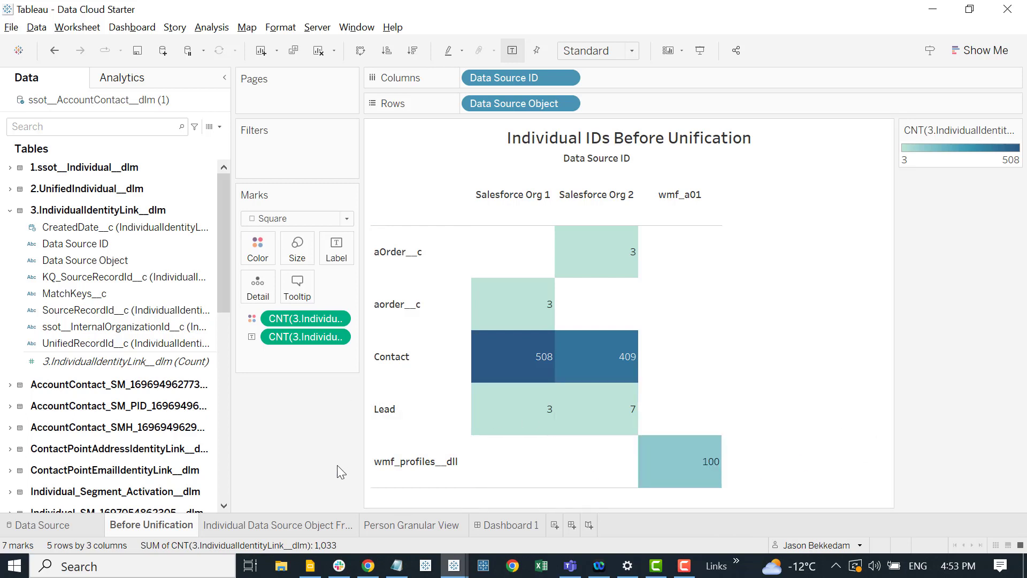
Step: On the Individual Data Source Object Frequency sheet, place Data Source Object from 3.IndividualIdentityLink__dlm on rows
left_click(305, 525)
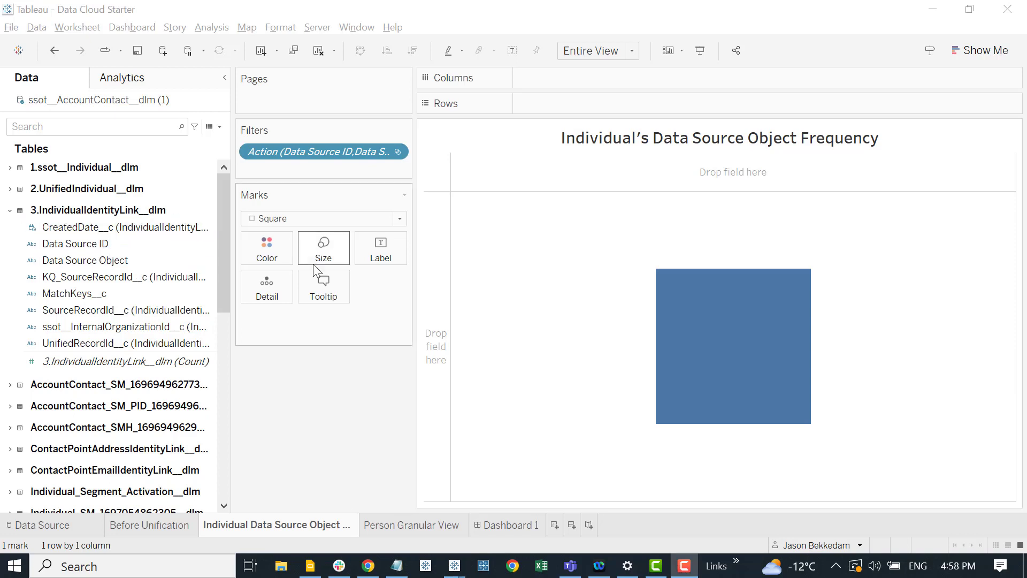
left_click(104, 260)
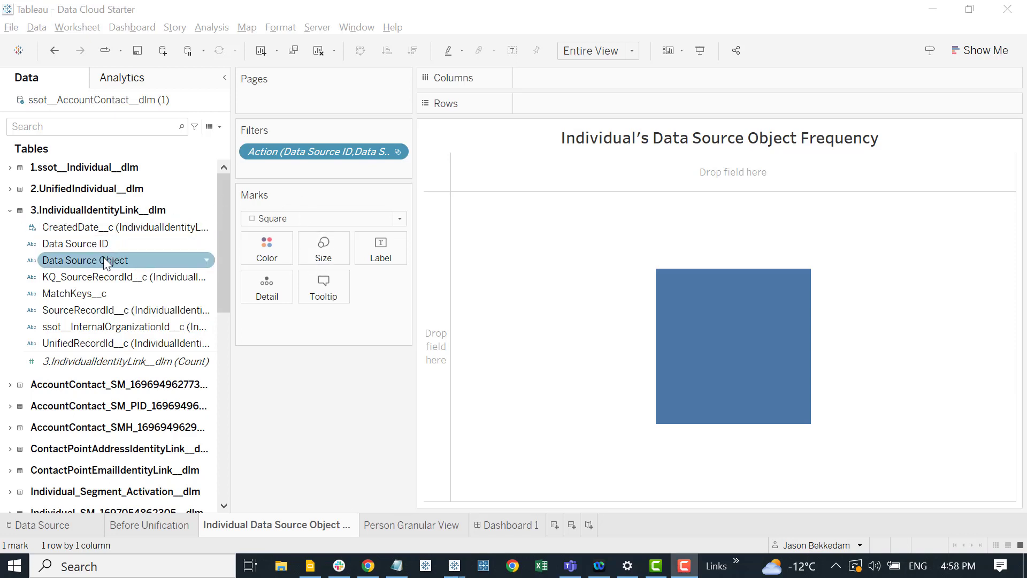
left_click_drag(106, 261, 636, 102)
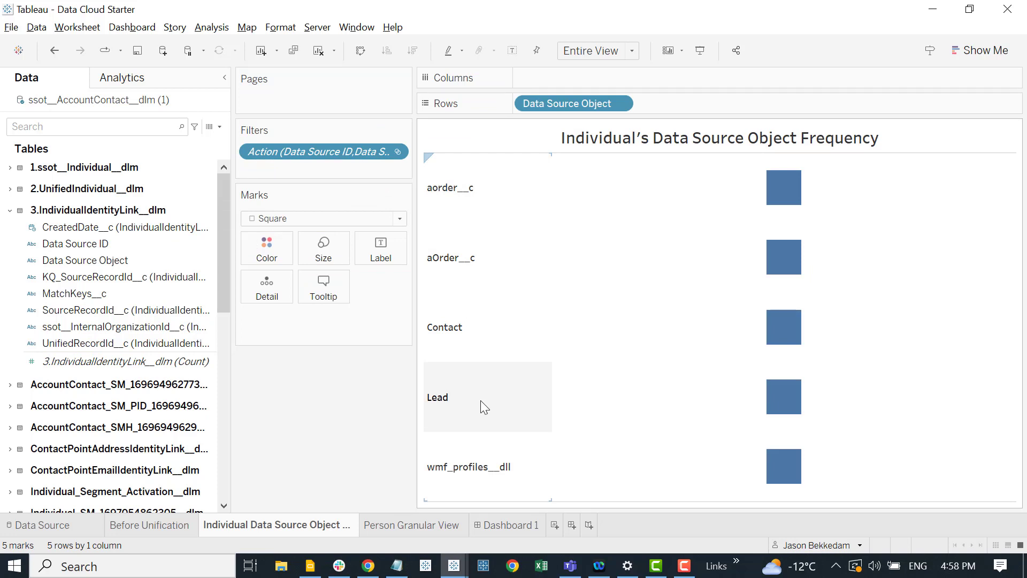
Step: Examine the Datasource Object Frequency calculation in 2.UnifiedIndividual__dlm, including its fixed Unified Person Name and counted ssot__PersonName__c fields
left_click(14, 212)
left_click(8, 211)
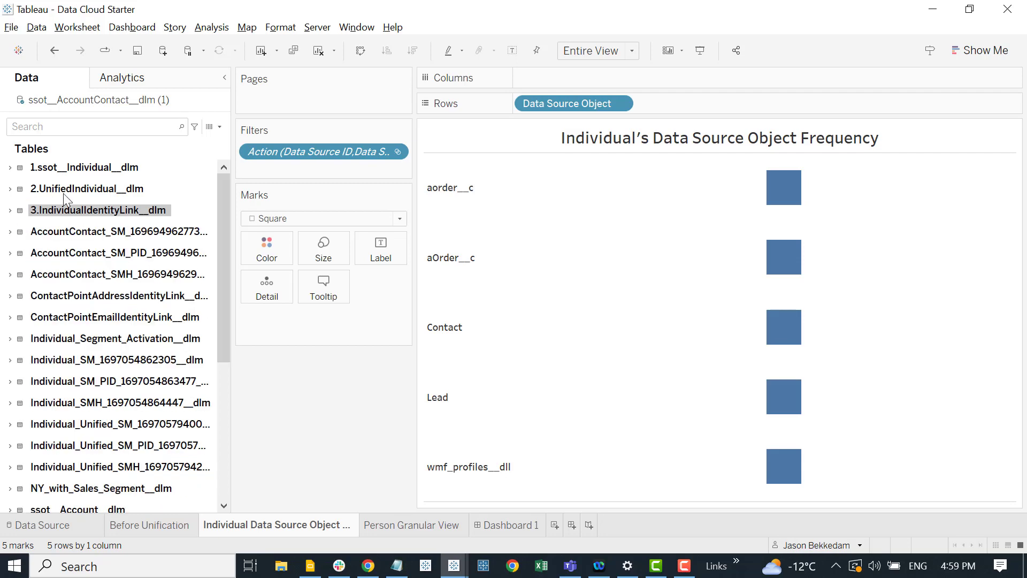
left_click(64, 193)
left_click(9, 190)
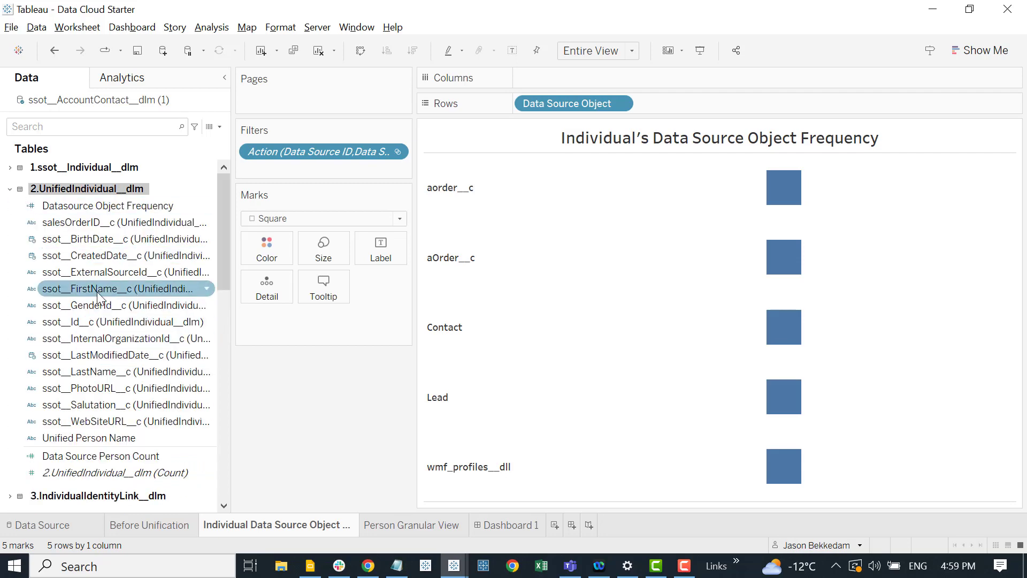
right_click(127, 203)
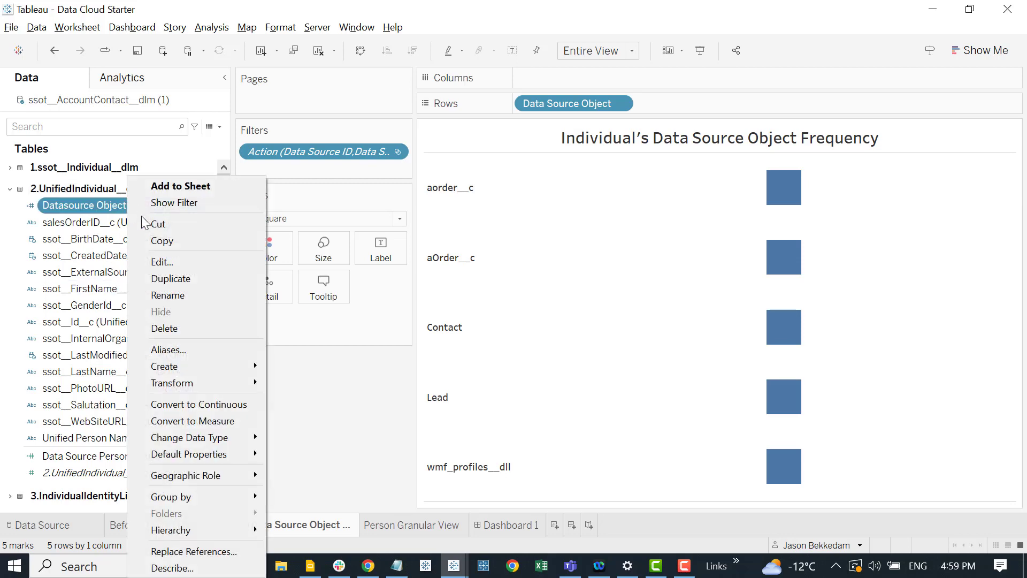
left_click(160, 261)
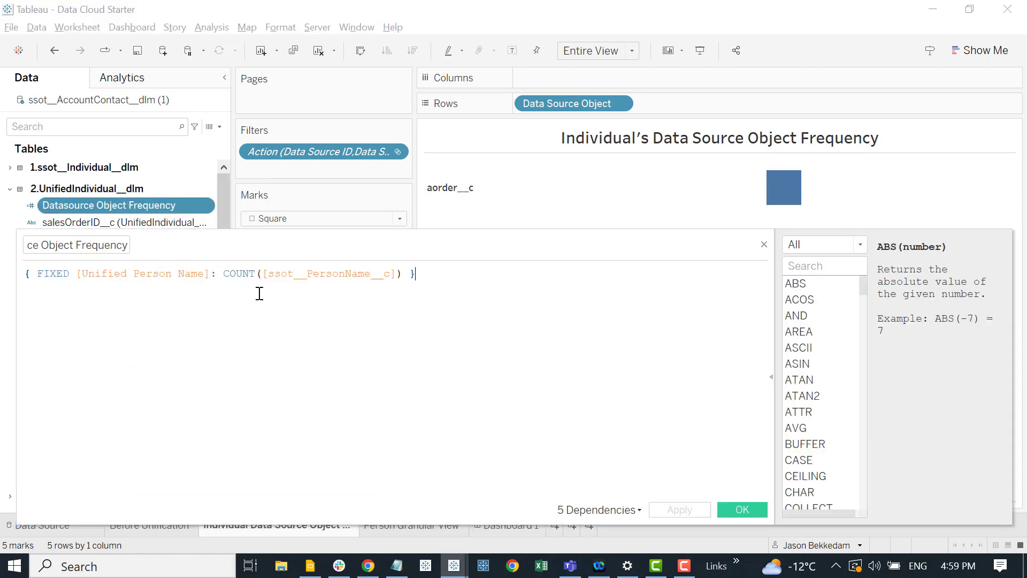
scroll(394, 325, "up", 4)
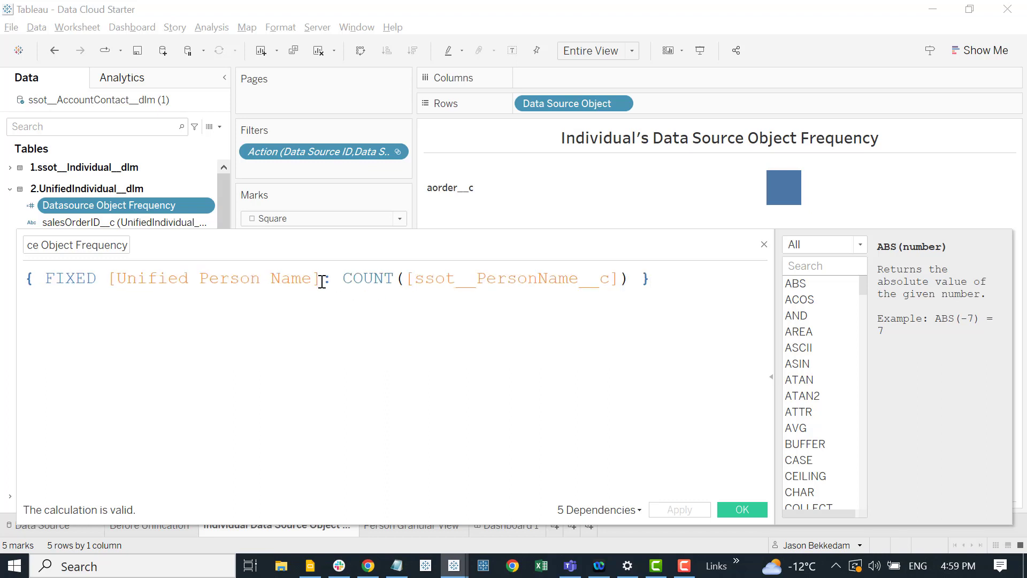
left_click_drag(321, 281, 107, 276)
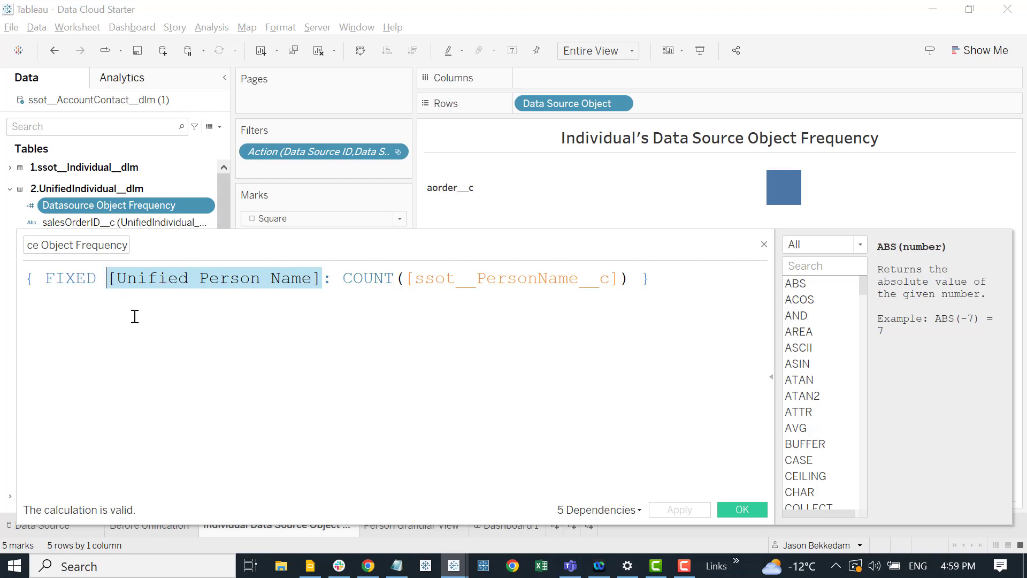
left_click(408, 292)
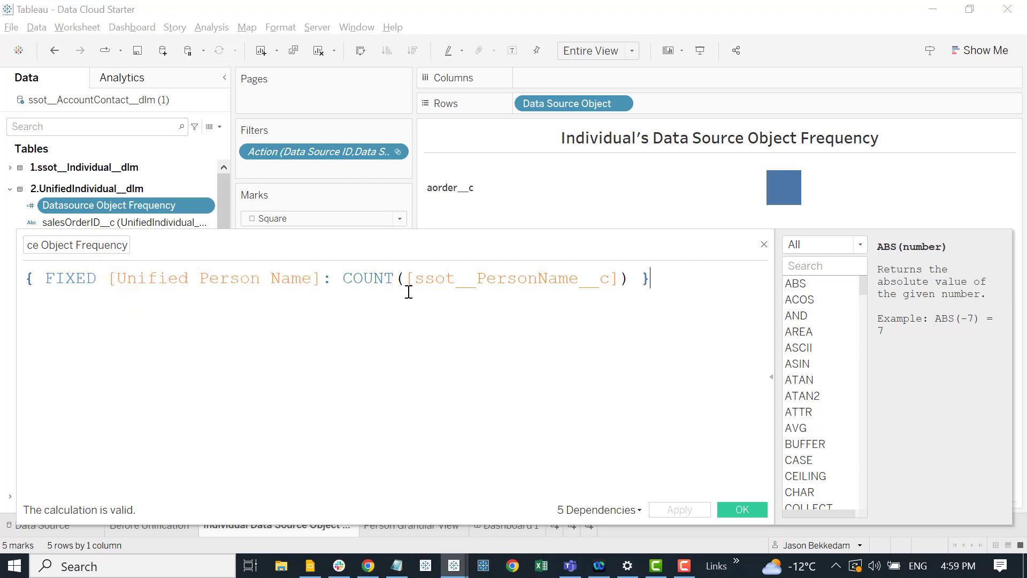
left_click_drag(420, 289, 619, 278)
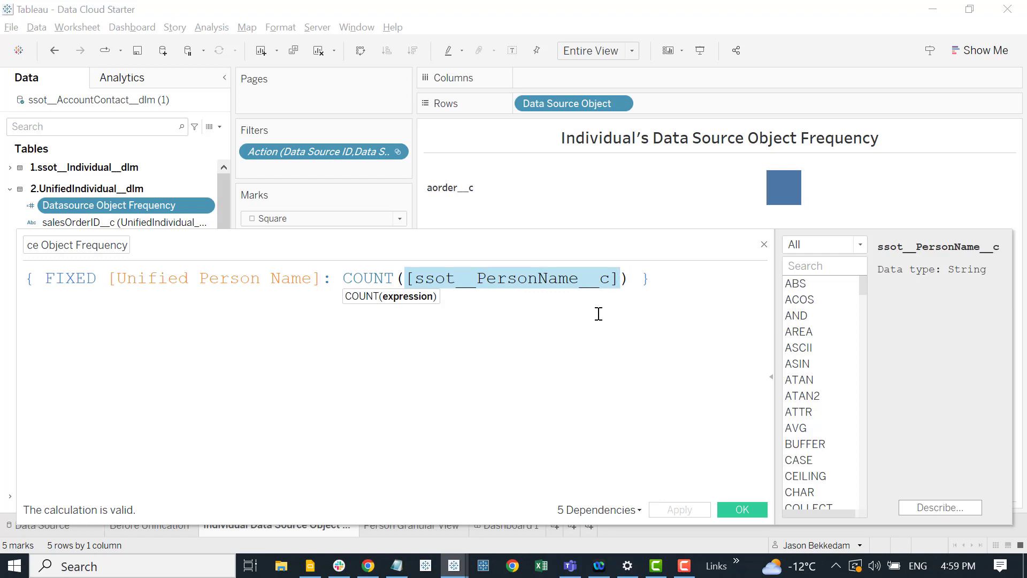
left_click(764, 245)
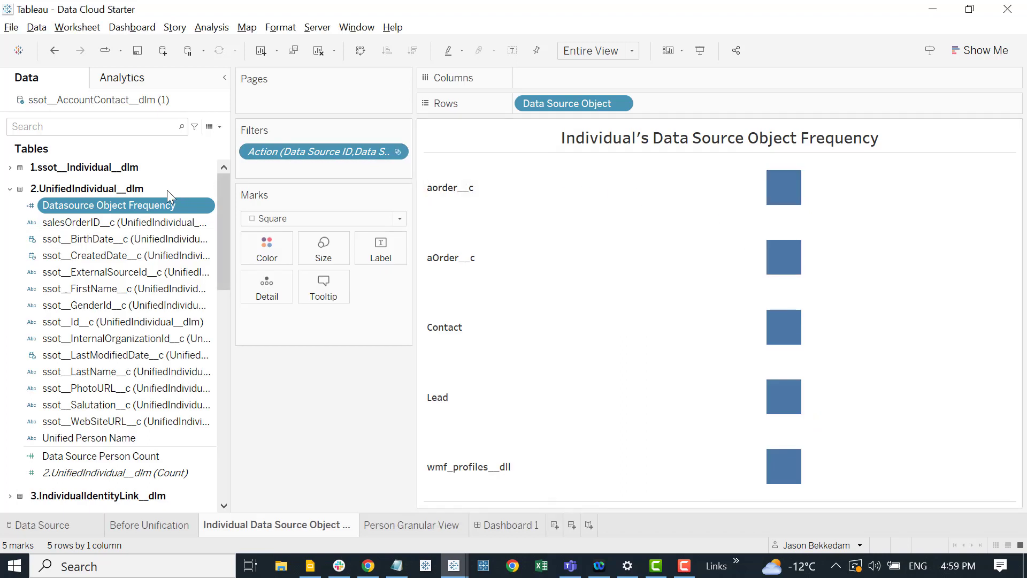
Step: Place Datasource Object Frequency on columns, and color and label the square marks by the count of 2.UnifiedIndividual__dlm
left_click_drag(144, 207, 638, 80)
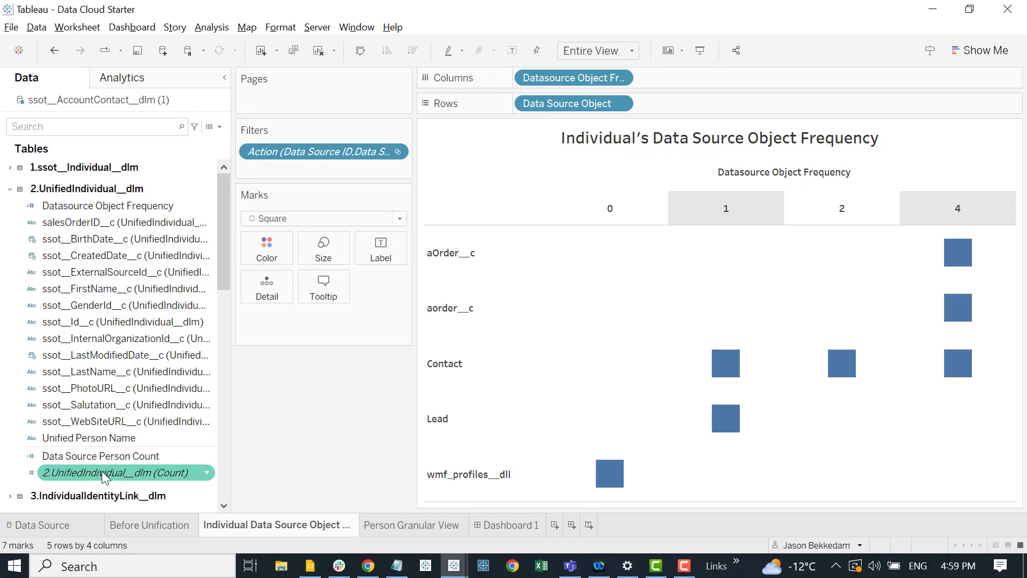
left_click_drag(103, 476, 267, 252)
left_click_drag(103, 473, 381, 249)
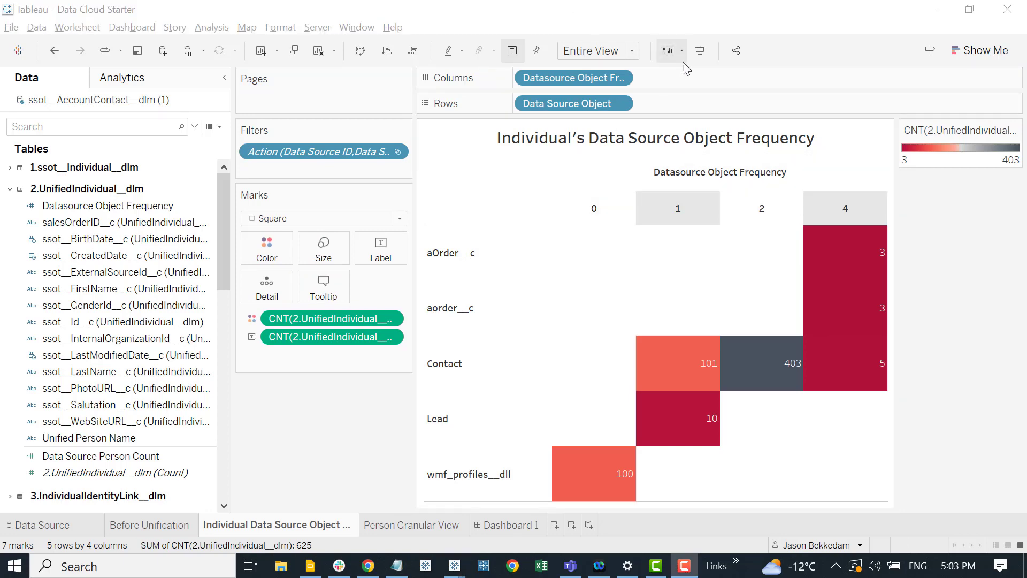
Step: Present the frequency sheet full screen and examine the unified ID counts per source object and frequency
left_click(697, 52)
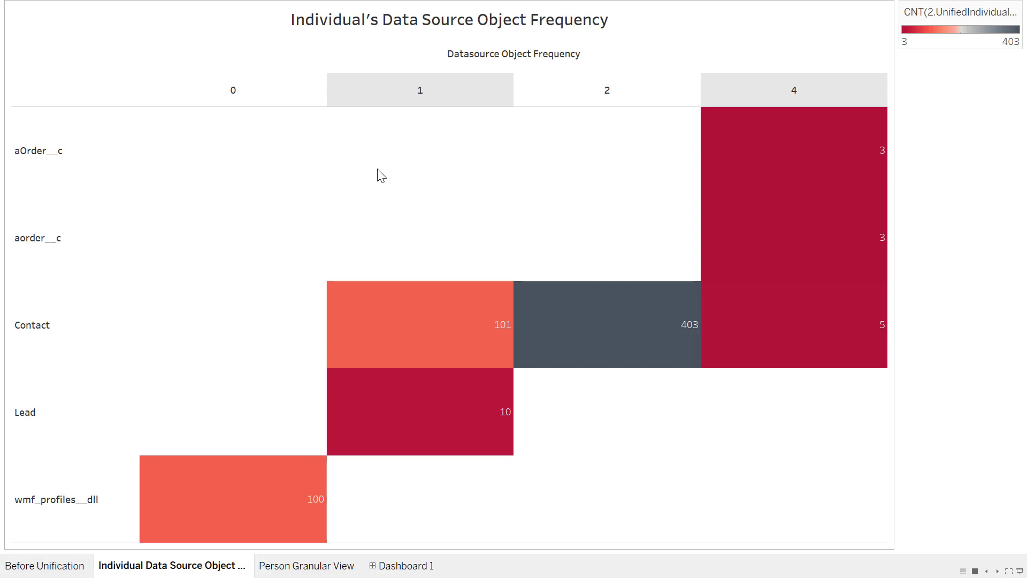
mouse_move(445, 302)
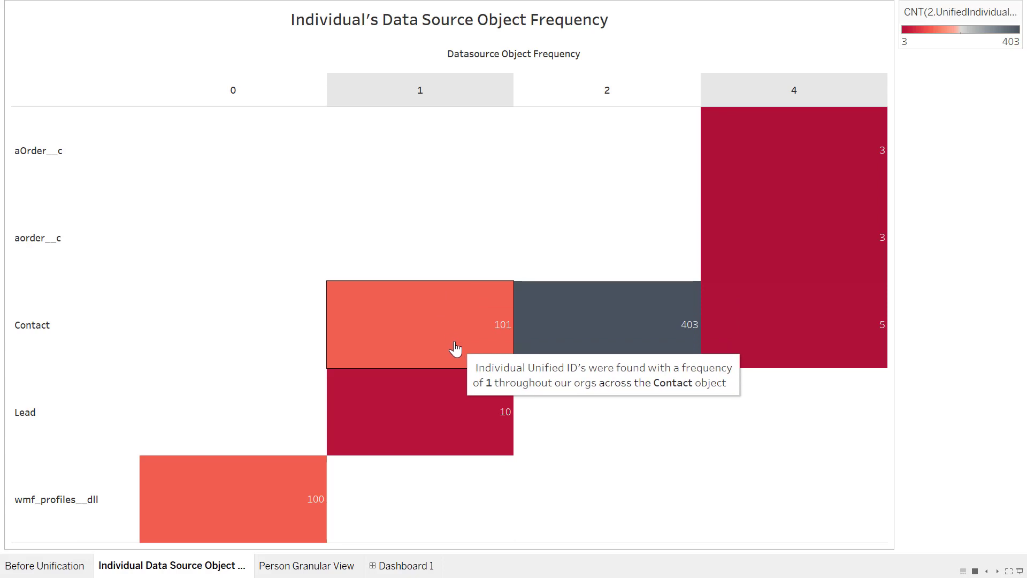
mouse_move(612, 346)
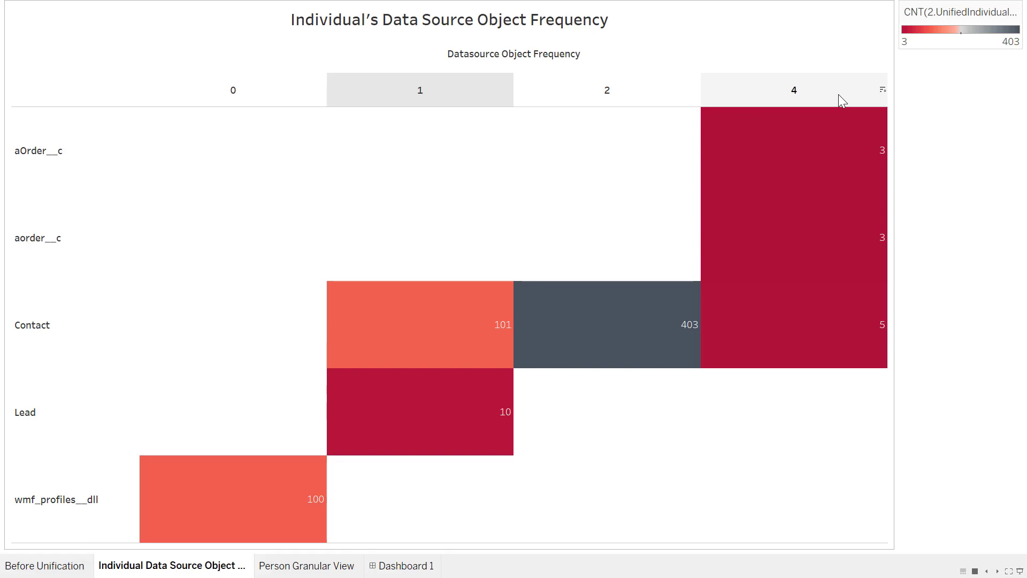
key("Escape")
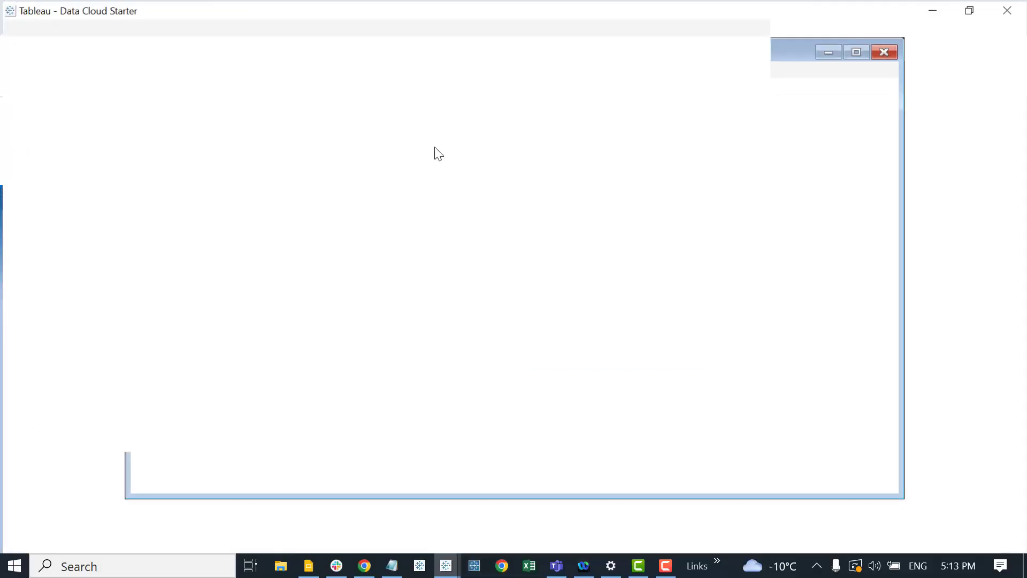
Step: On the Person Granular View sheet, place Data Source ID from 3.IndividualIdentityLink__dlm on columns
left_click(412, 527)
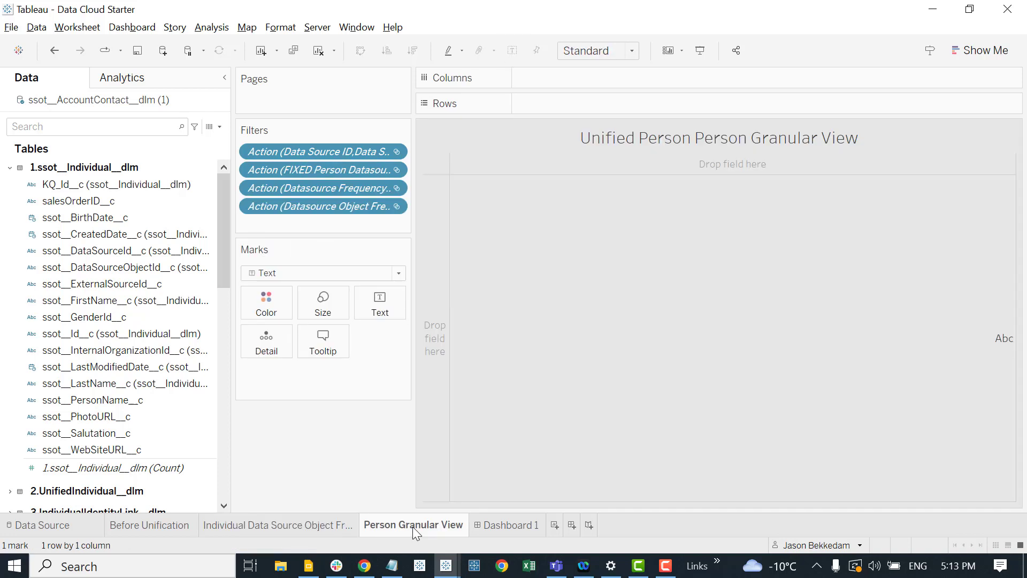
left_click(9, 168)
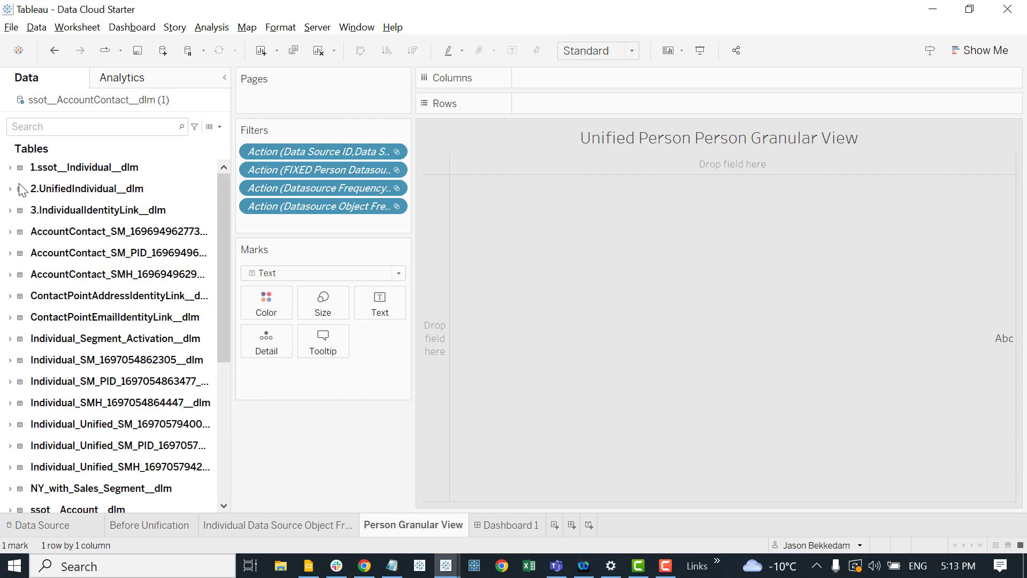
left_click(10, 189)
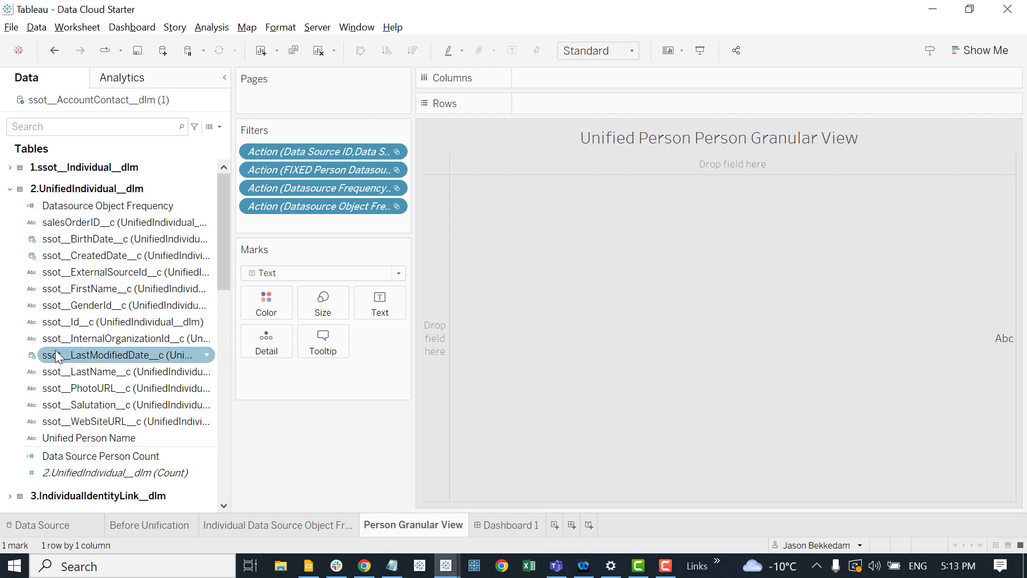
left_click(9, 189)
left_click(10, 210)
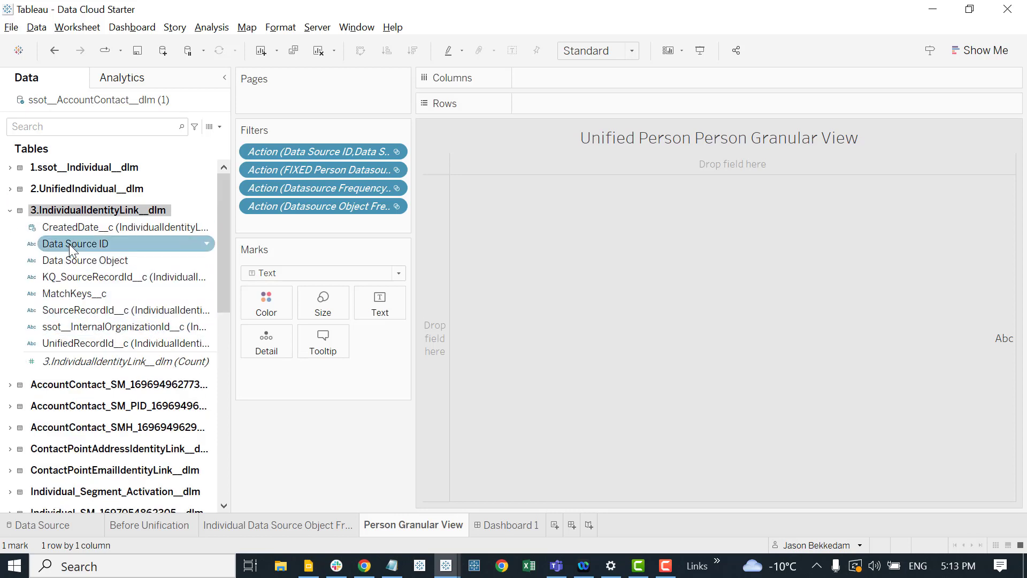
left_click_drag(69, 244, 600, 80)
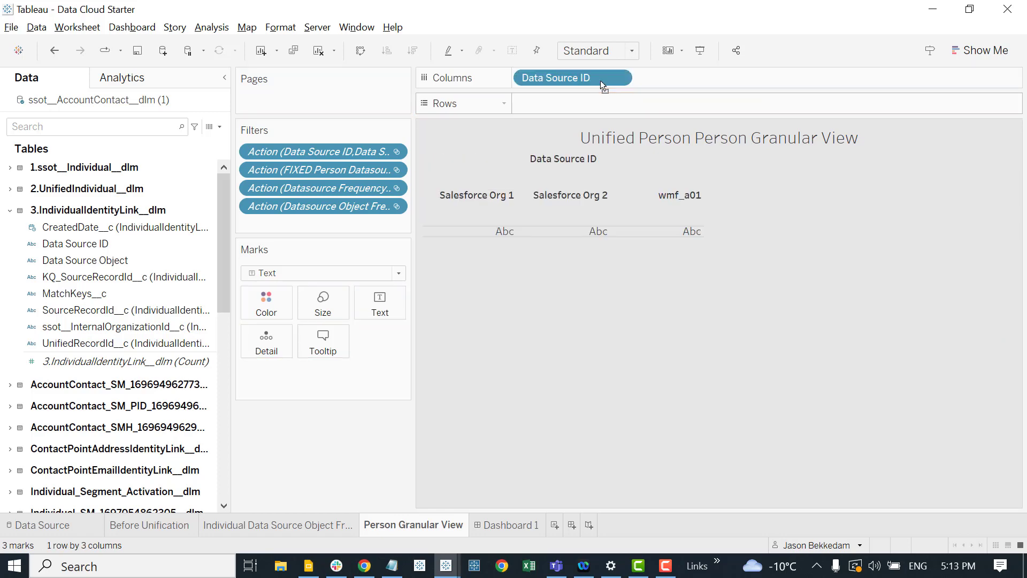
Step: Place Unified Person Name from 2.UnifiedIndividual__dlm and Data Source Object from 3.IndividualIdentityLink__dlm on rows
left_click(10, 210)
left_click(9, 188)
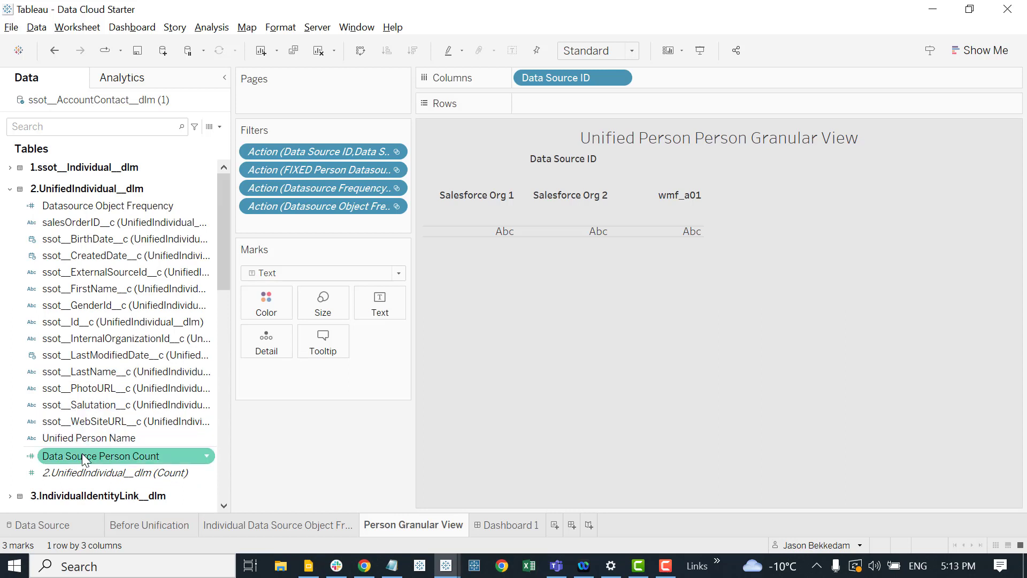
left_click_drag(88, 438, 587, 105)
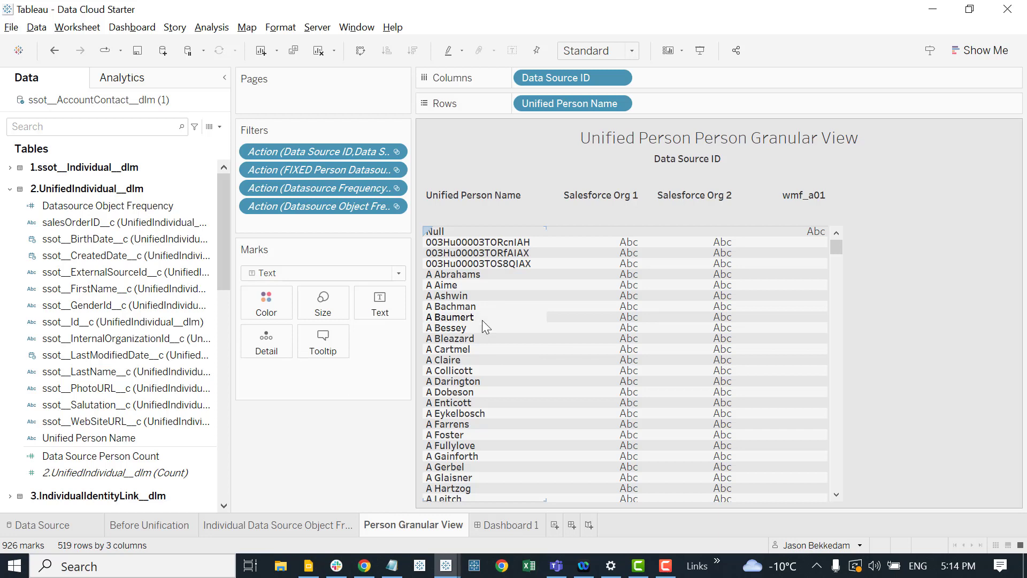
left_click(10, 189)
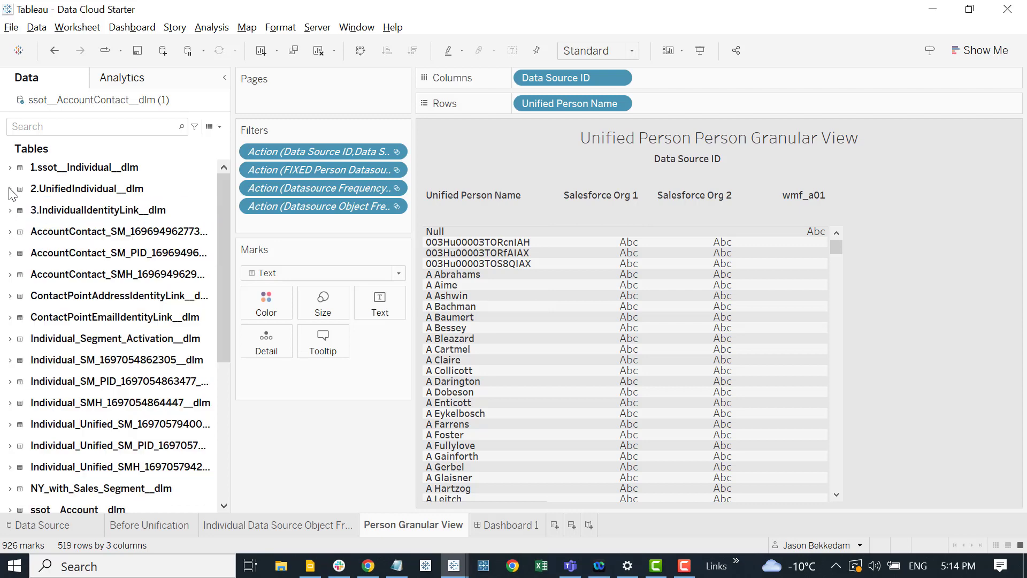
left_click(9, 211)
left_click_drag(73, 257, 680, 106)
left_click(9, 210)
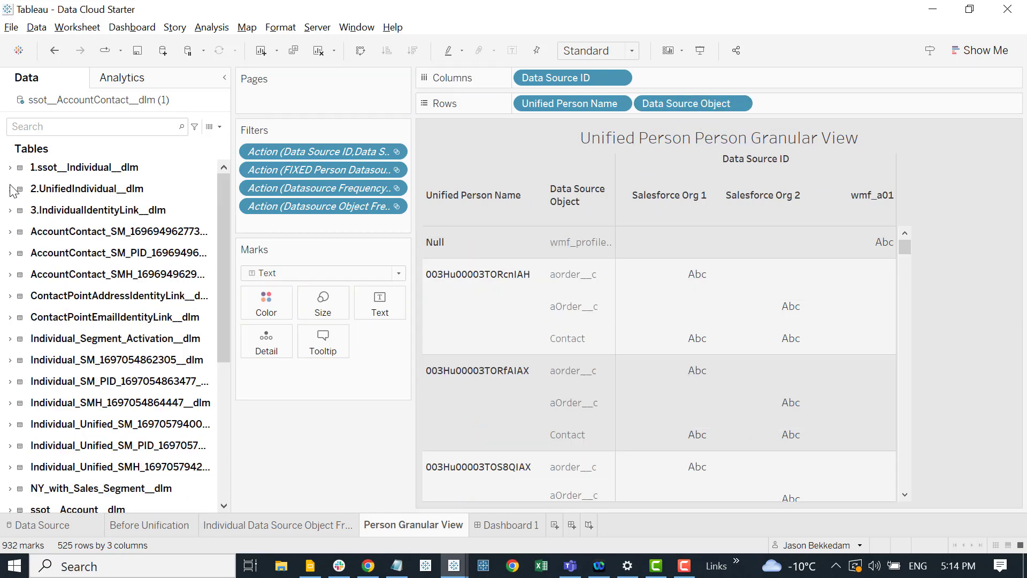
Step: Show the count of 1.ssot__Individual__dlm as the text marks in the granular view
left_click(10, 168)
left_click_drag(97, 468, 371, 306)
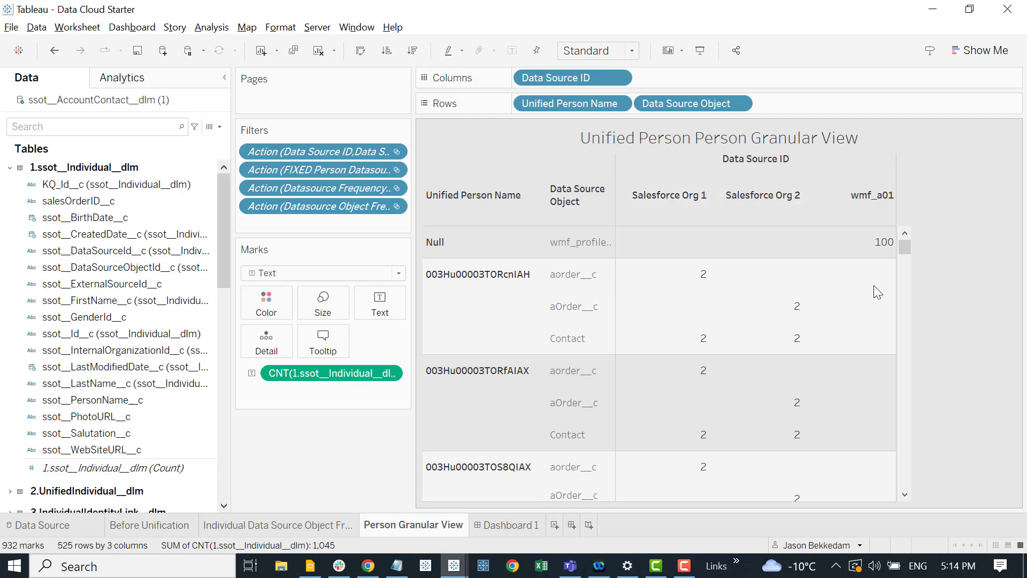
mouse_move(827, 250)
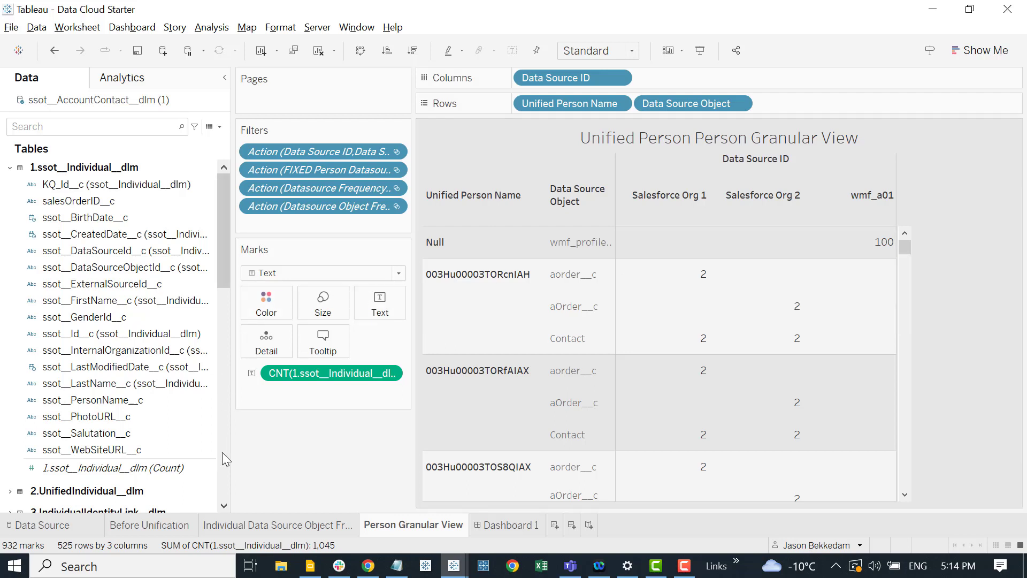
mouse_move(160, 502)
left_mouse_down()
mouse_move(366, 475)
mouse_move(377, 496)
left_mouse_up()
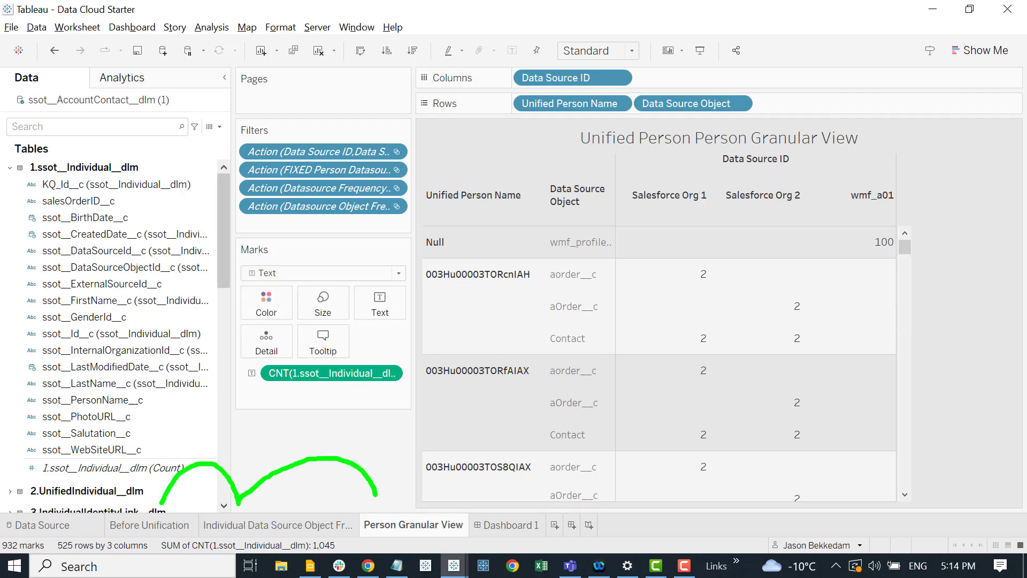
key("Escape")
Step: Open Dashboard 1 and examine the Individual IDs Before Unification and Individual's Data Source Object Frequency views
left_click(517, 525)
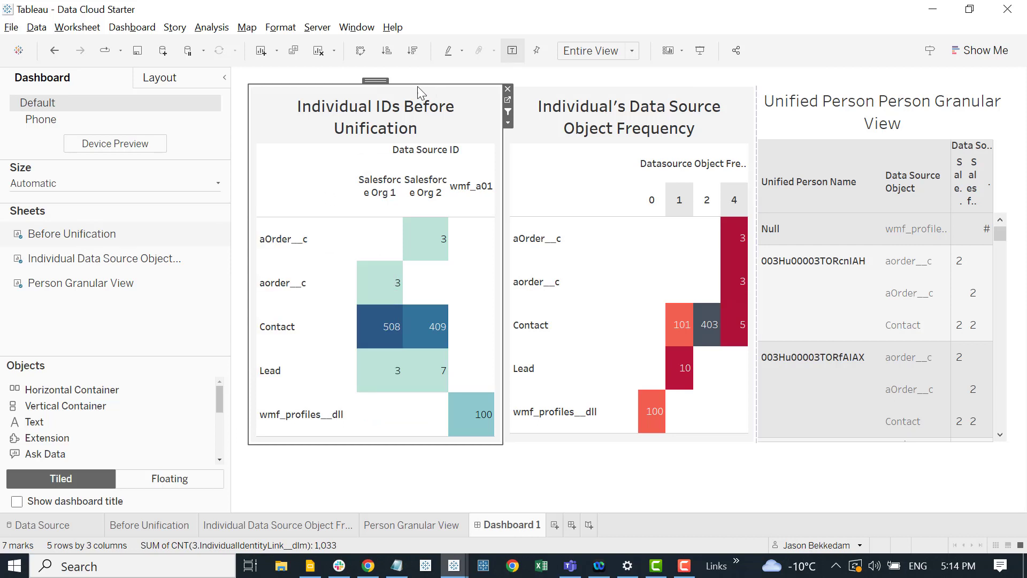
left_click_drag(384, 81, 342, 140)
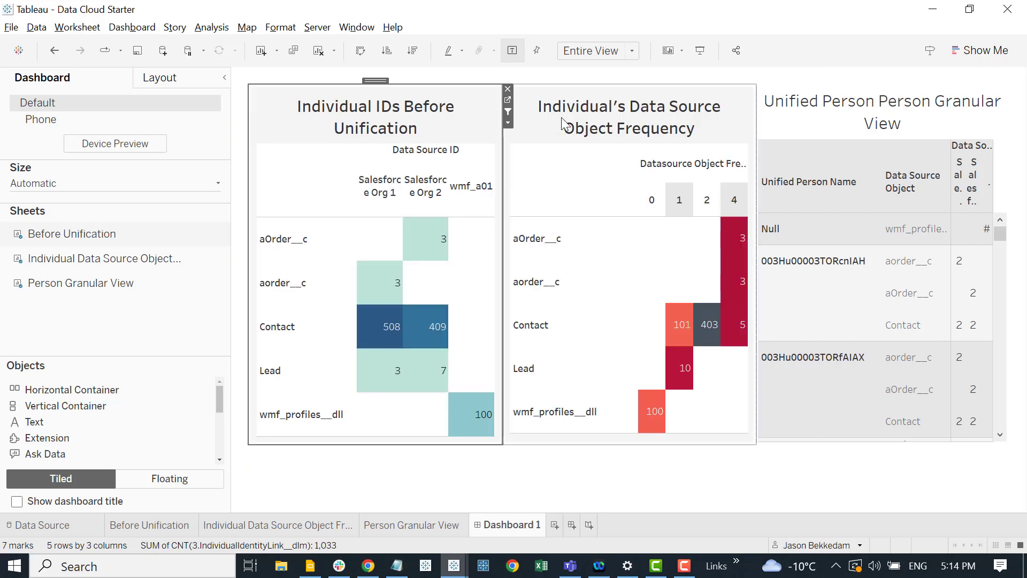
left_click(605, 156)
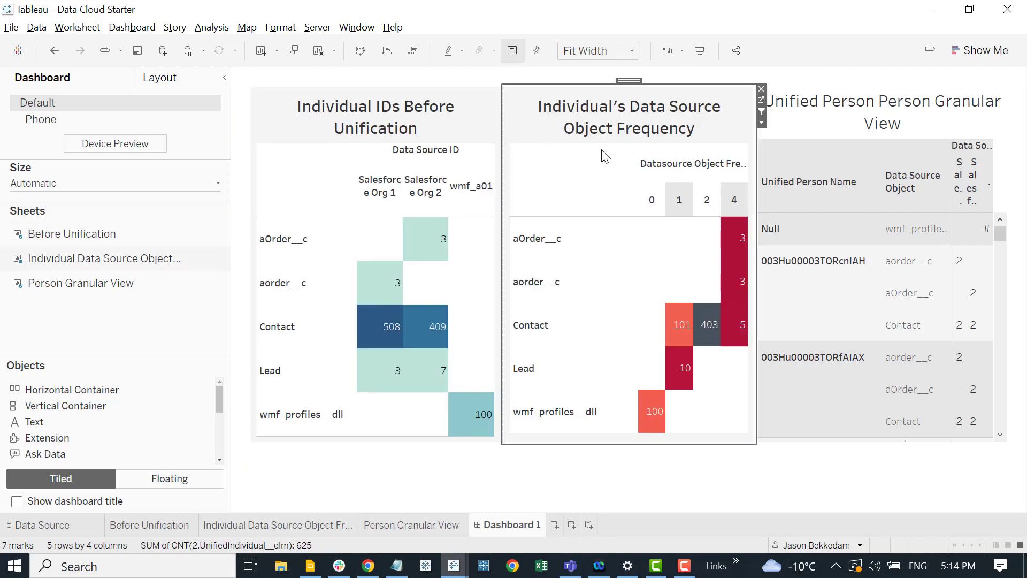
Step: Present the dashboard full screen and filter its other views by the Contact object in Individual IDs Before Unification
left_click(701, 50)
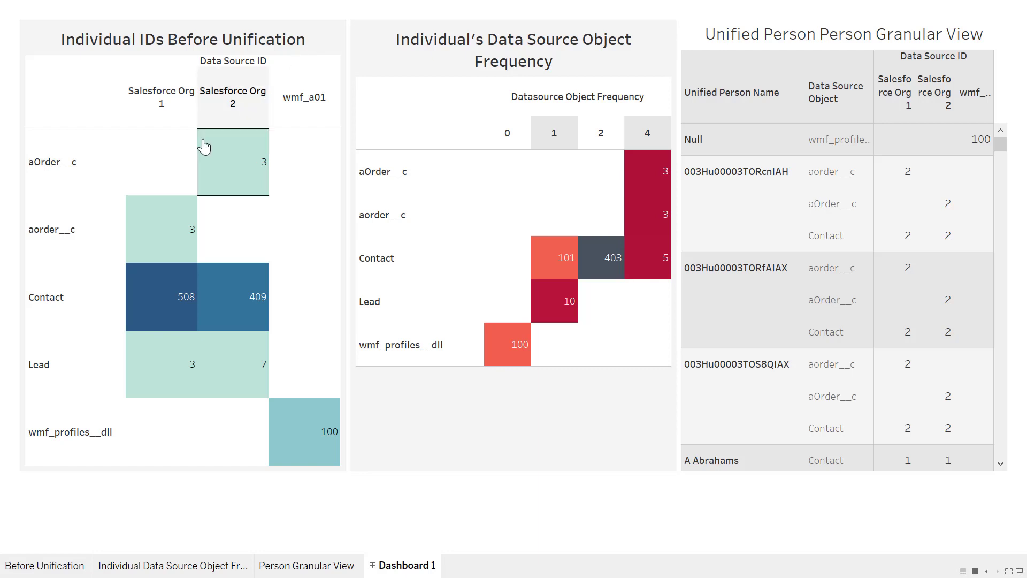
left_click(71, 309)
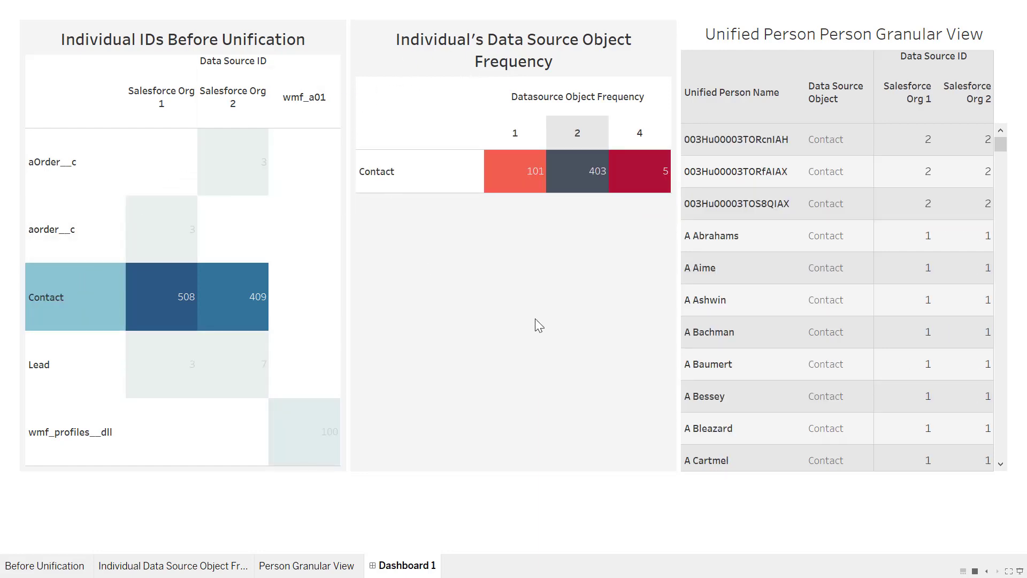
Step: Filter the granular view by data source object frequency 4 and examine the last person's Contact records across Salesforce Org 1 and 2
left_click(643, 129)
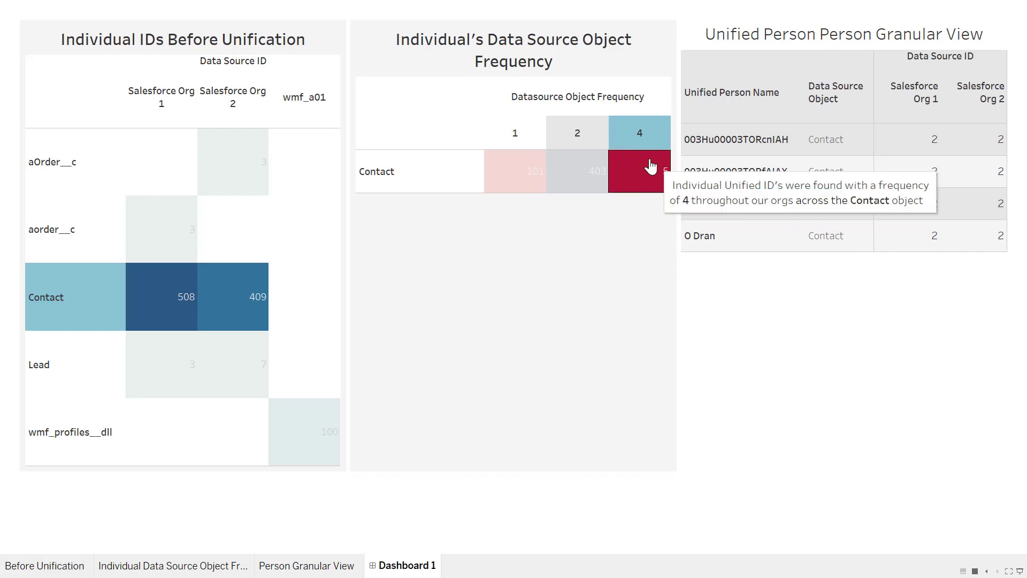
mouse_move(648, 139)
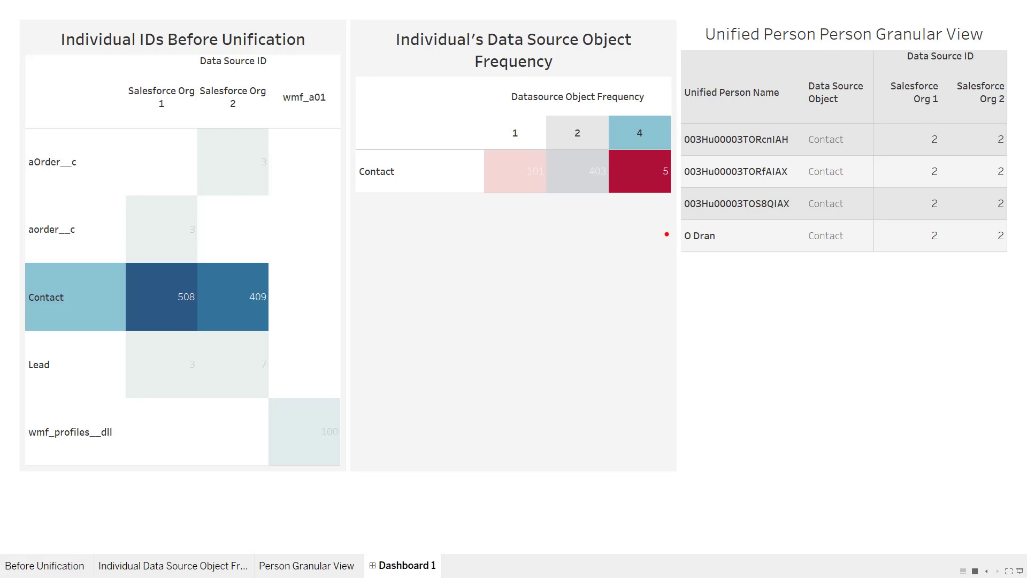
left_click_drag(667, 234, 580, 241)
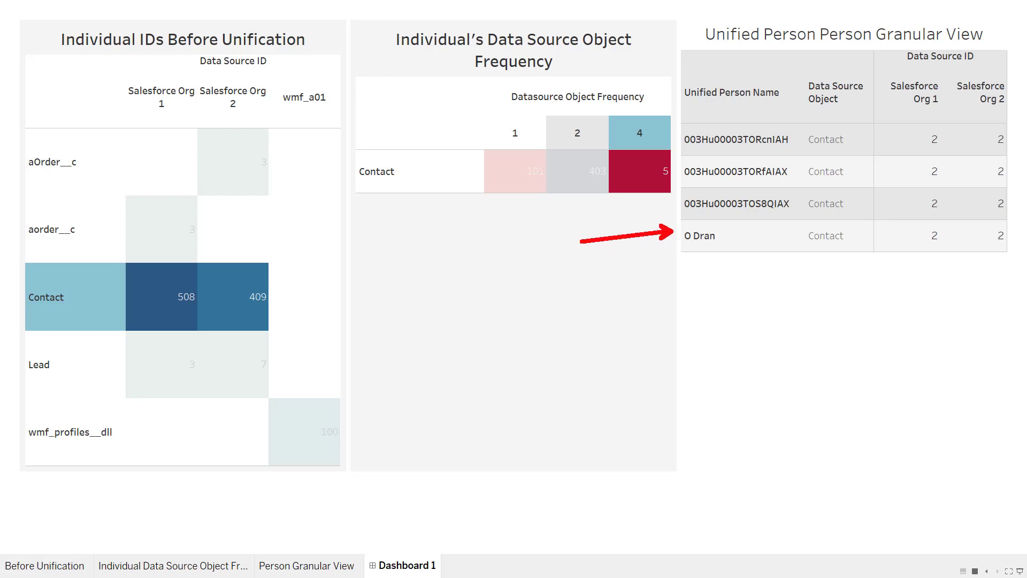
left_click_drag(684, 225, 685, 223)
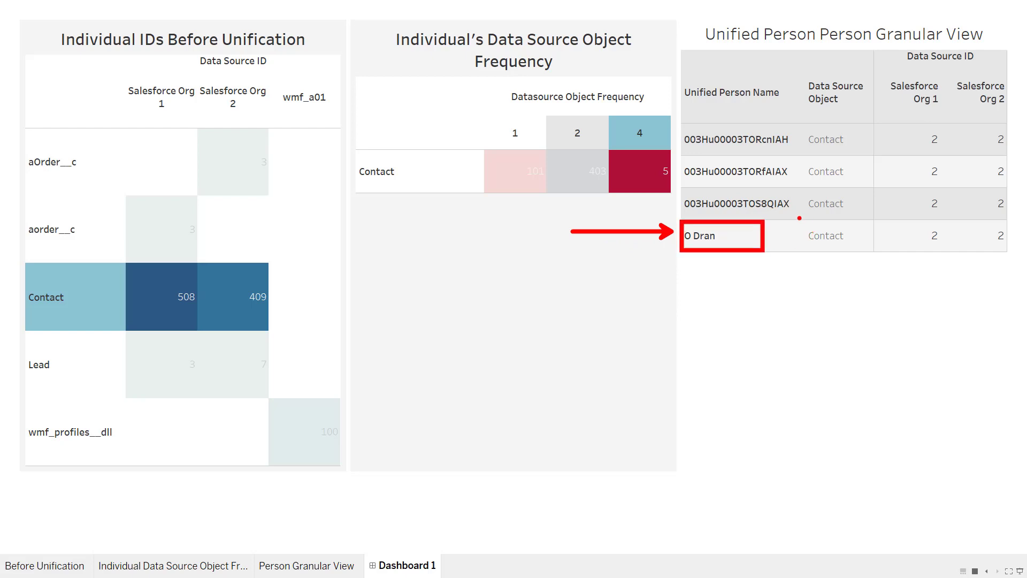
left_click_drag(799, 218, 798, 220)
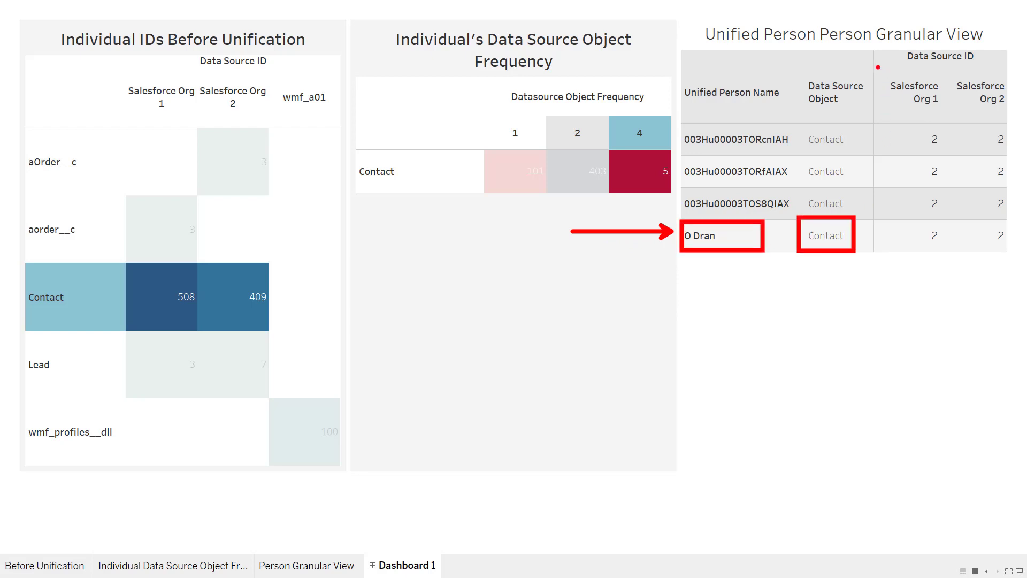
left_click_drag(878, 68, 947, 122)
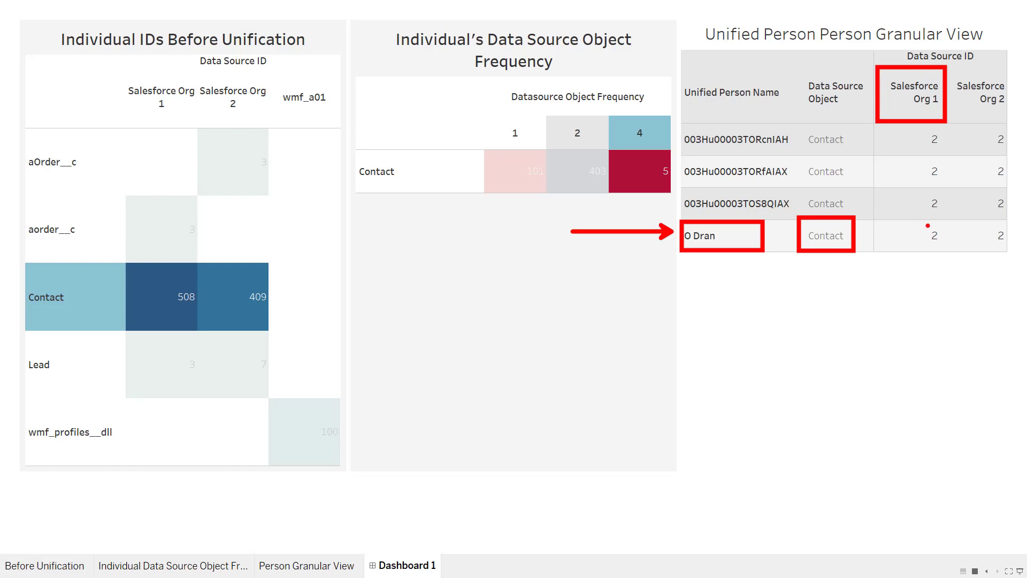
mouse_move(928, 225)
left_mouse_down()
mouse_move(941, 248)
mouse_move(924, 224)
left_mouse_up()
key("Escape")
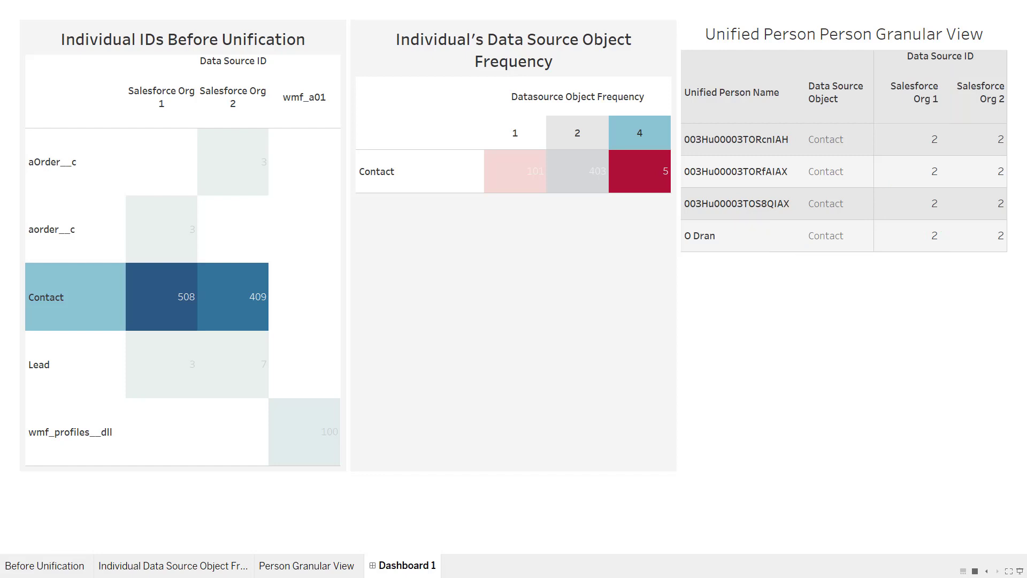
left_click(632, 378)
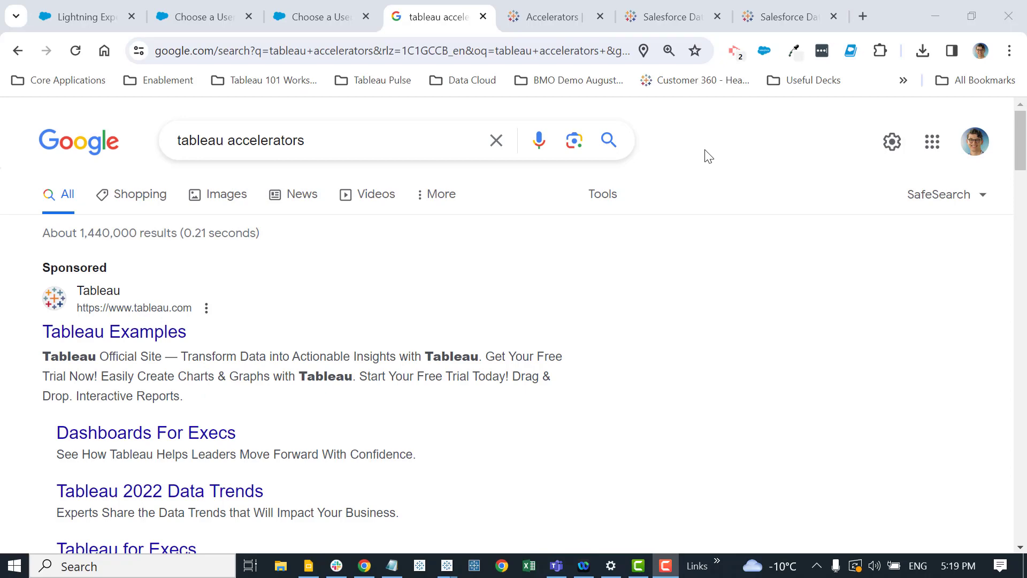
Step: Switch to Chrome, find Tableau Accelerators in the Google results and show the Tableau Exchange Accelerators page
scroll(708, 156, "down", 1)
scroll(708, 156, "down", 2)
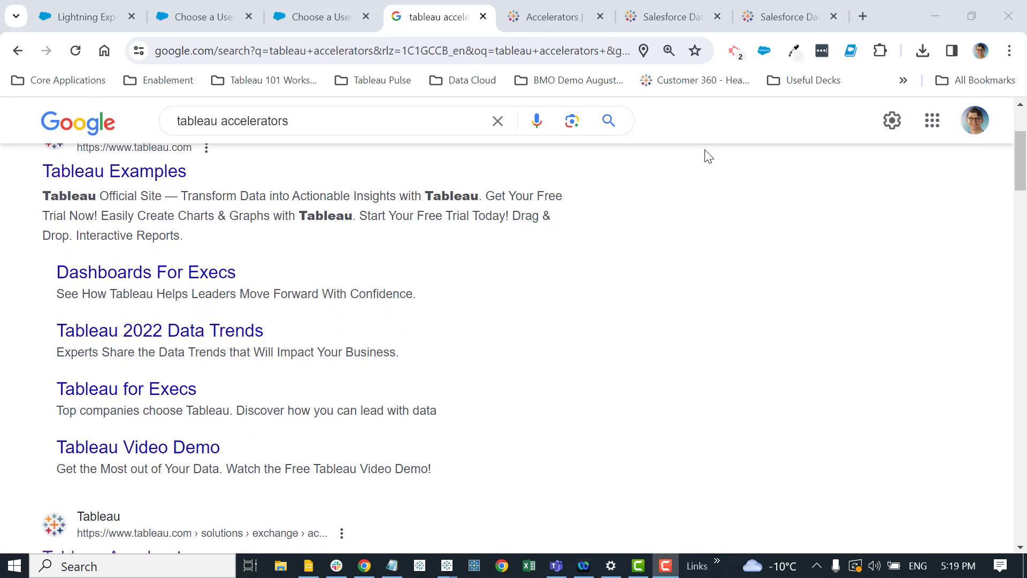
scroll(704, 156, "down", 3)
scroll(658, 203, "down", 1)
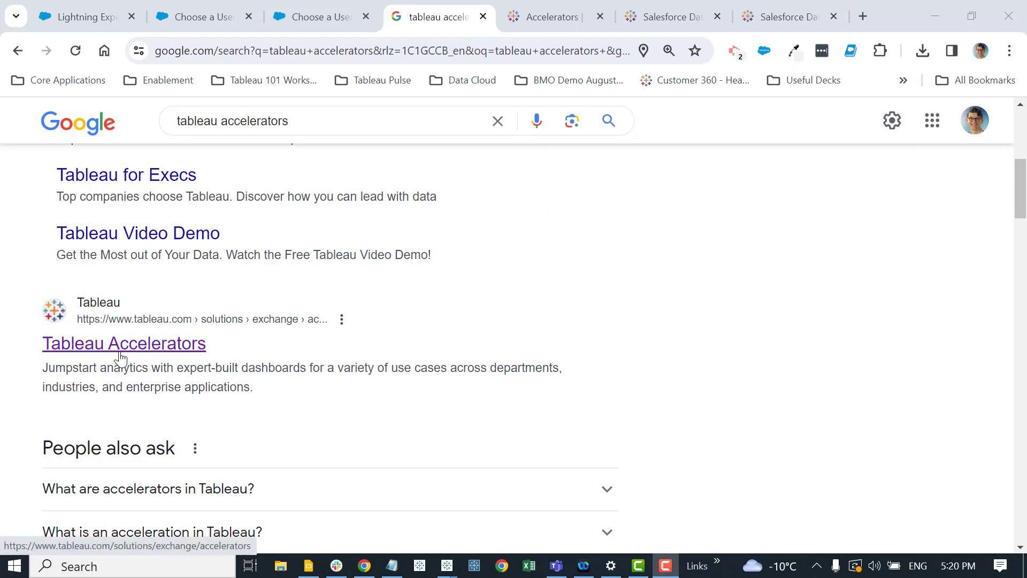
left_click(546, 25)
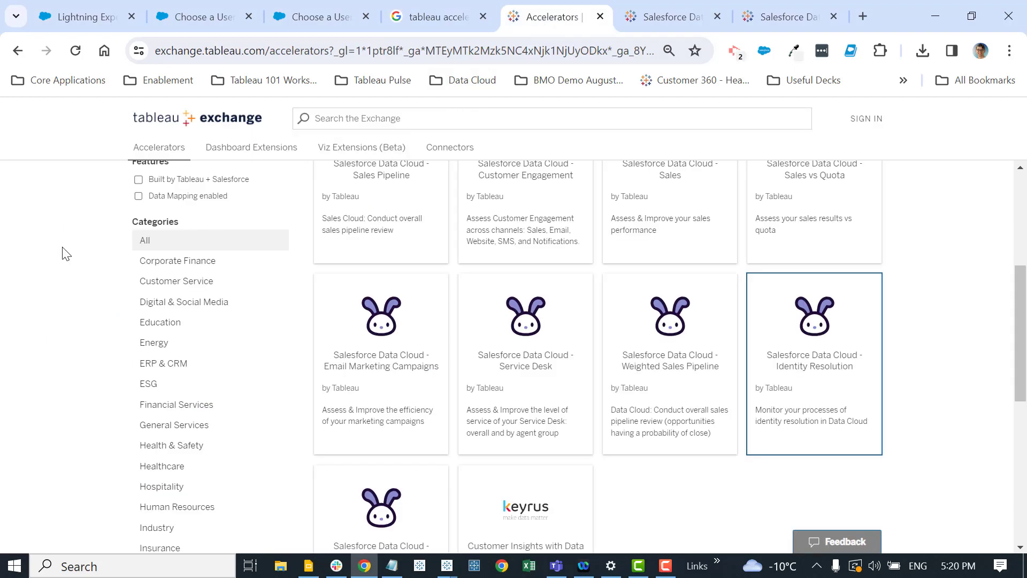
Step: Filter the accelerators by the Salesforce Data Cloud connection type
scroll(66, 252, "up", 4)
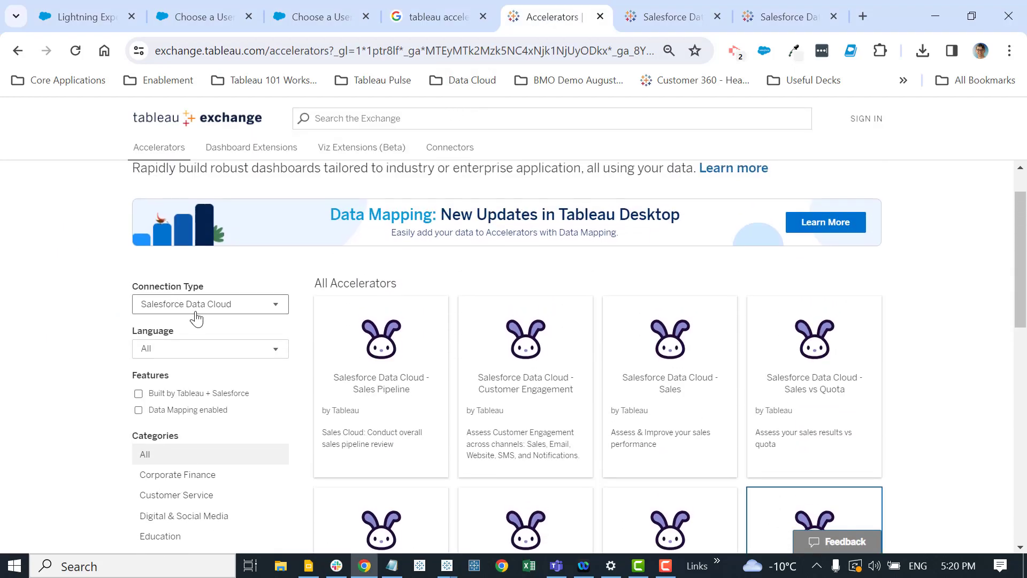
left_click(197, 312)
left_click(207, 310)
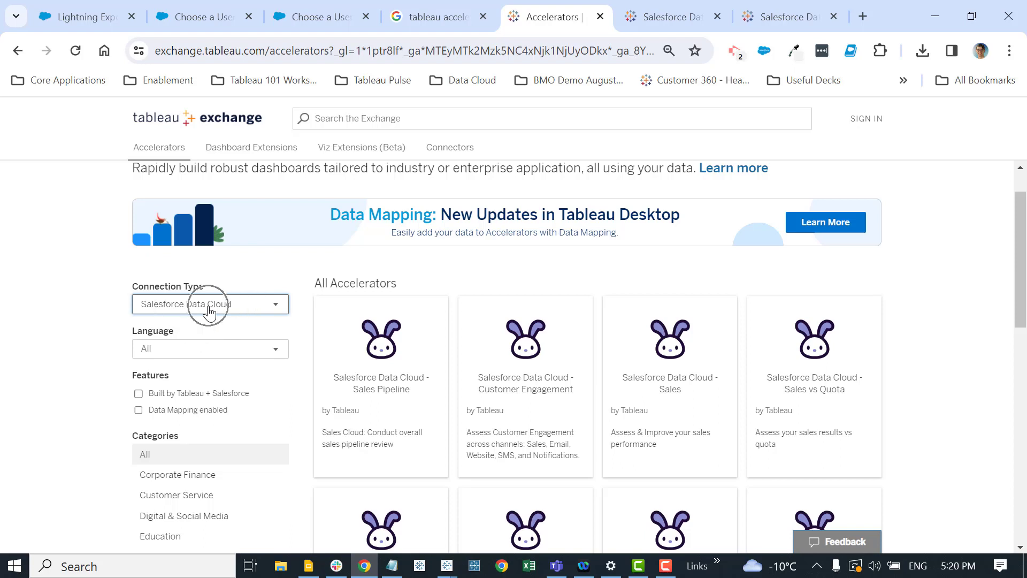
left_click(214, 309)
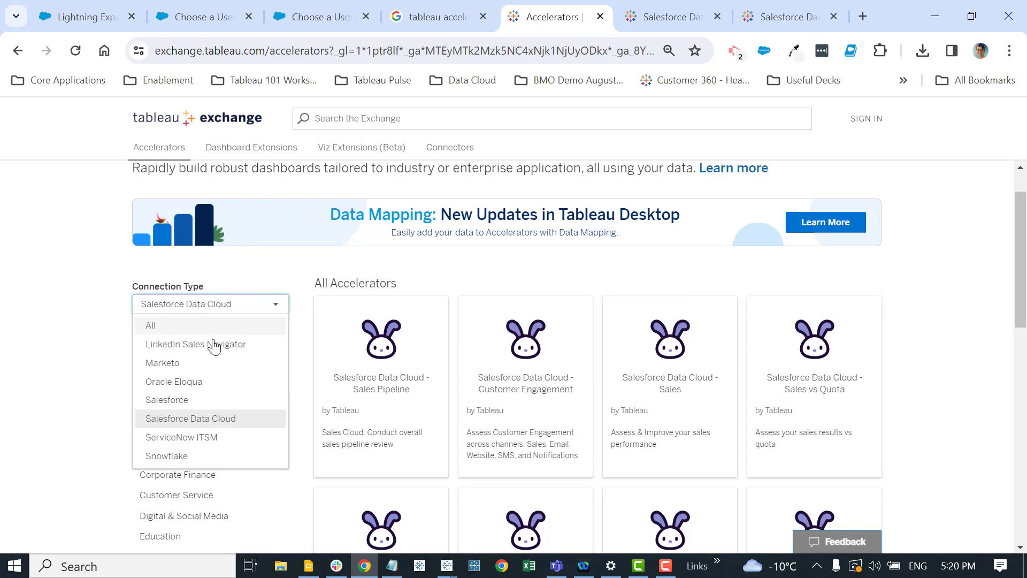
left_click(215, 423)
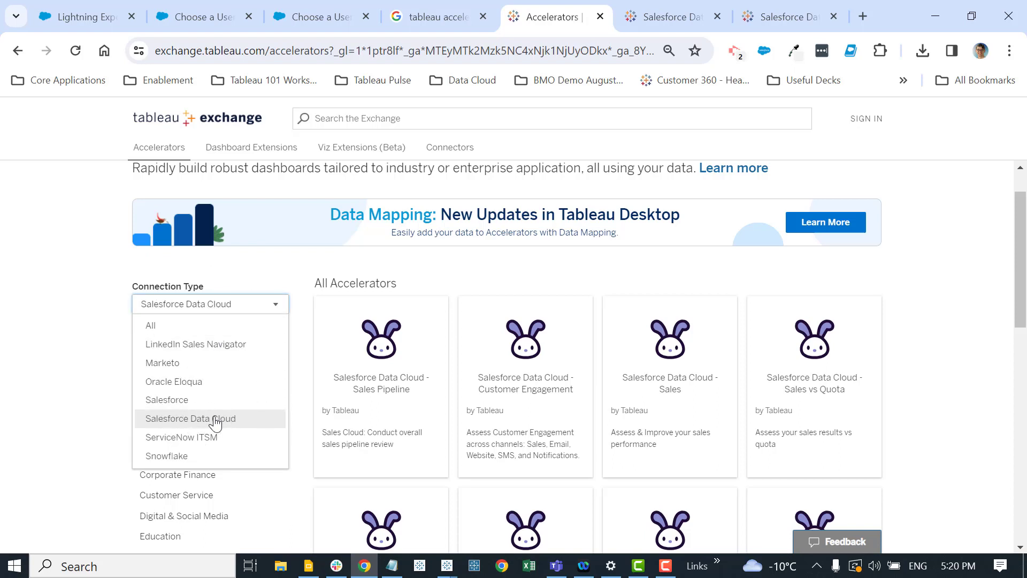
left_click(215, 420)
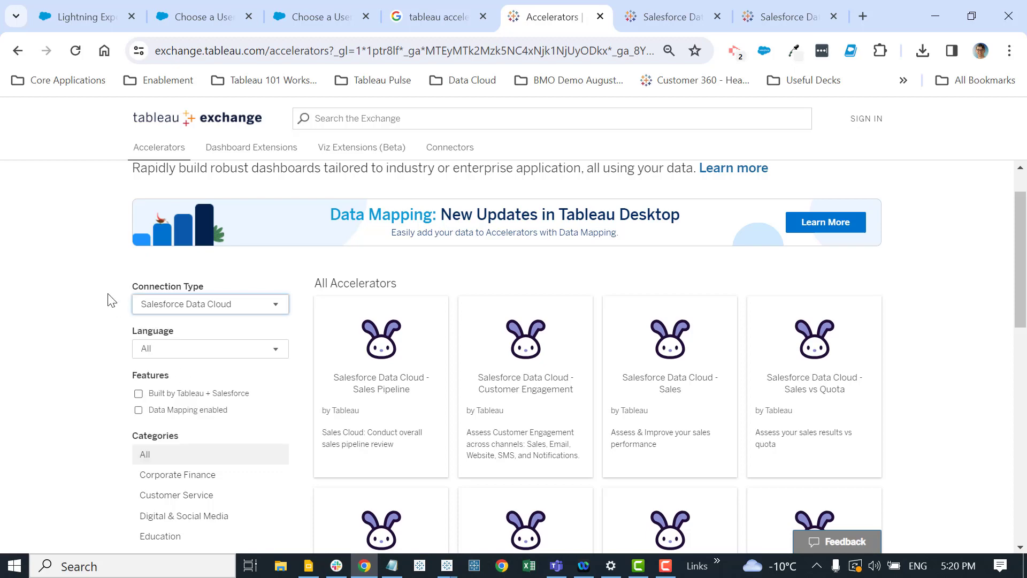
Step: Locate the Salesforce Data Cloud - Identity Resolution accelerator and examine its source and unified profiles in the full-screen dashboard preview
scroll(72, 250, "down", 3)
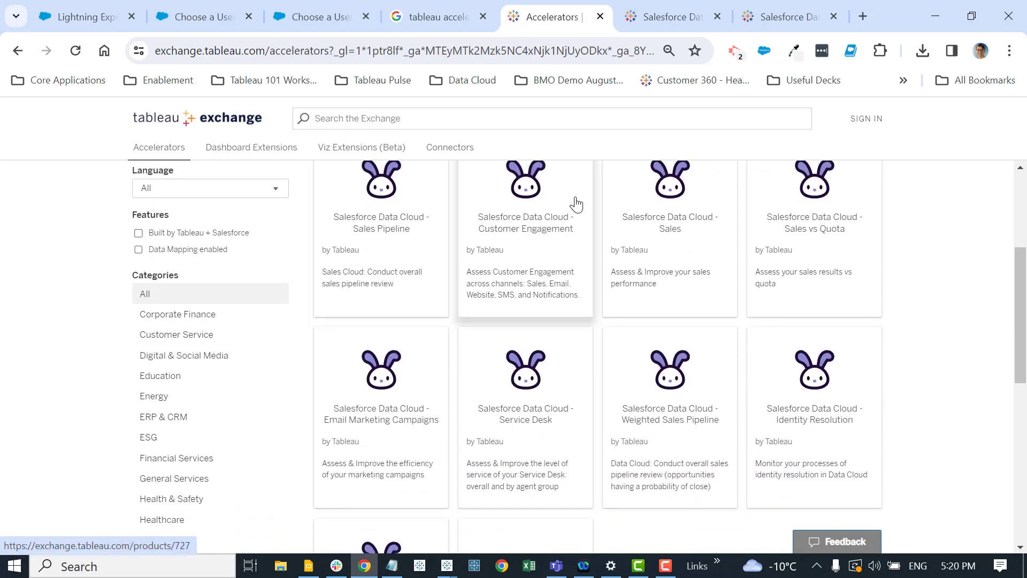
scroll(781, 326, "down", 2)
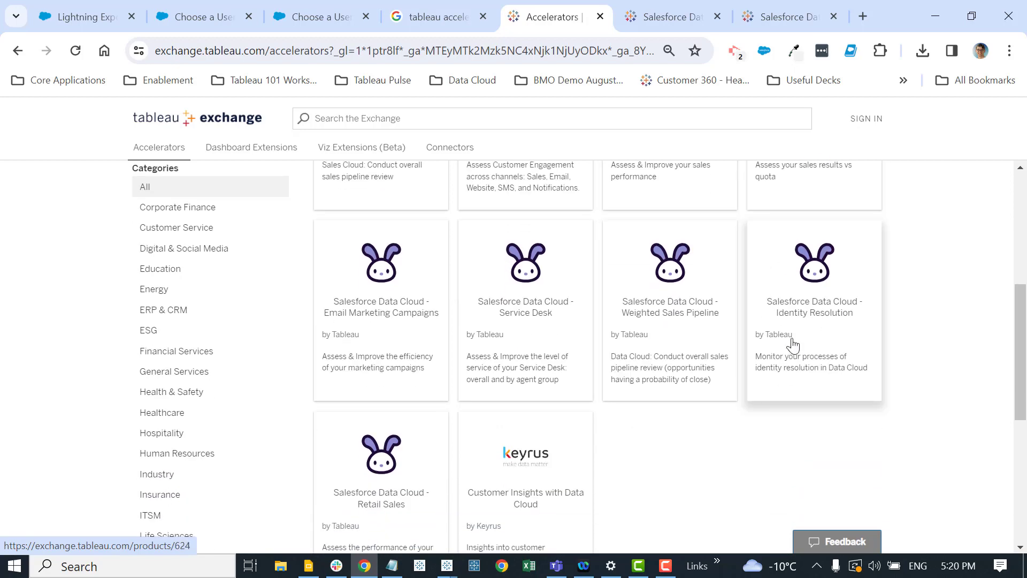
left_click(795, 22)
left_click_drag(585, 530, 837, 523)
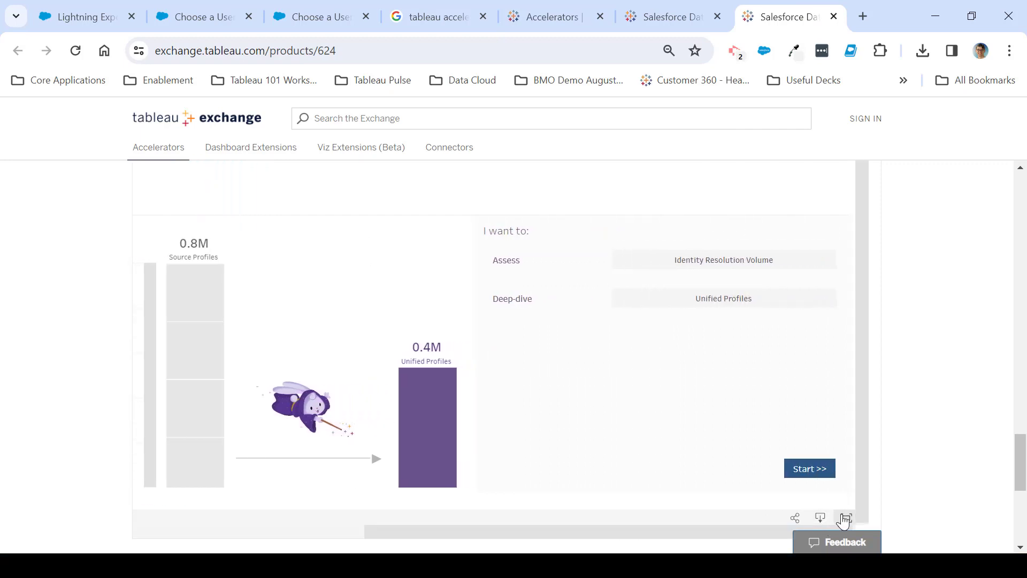
left_click(846, 518)
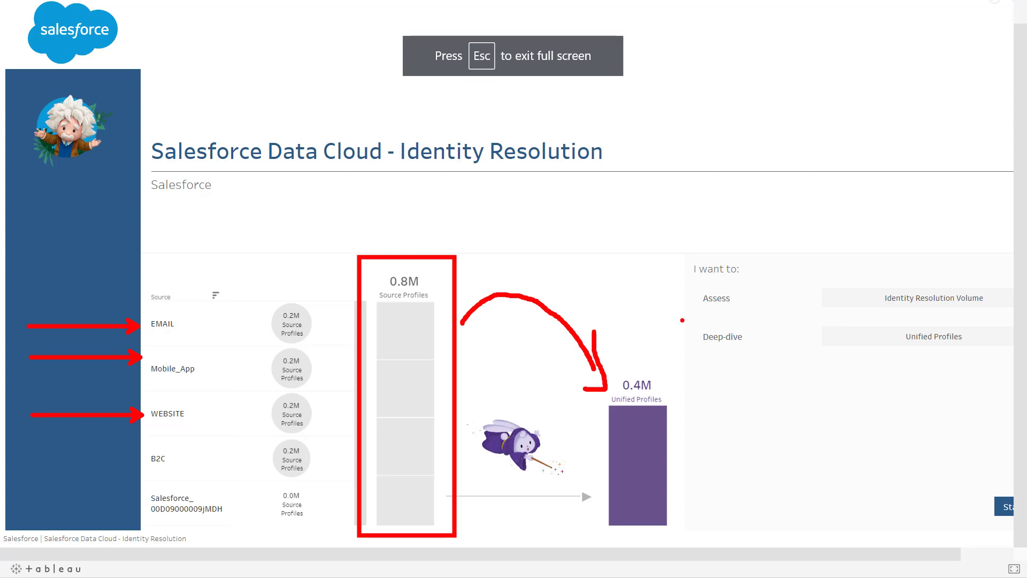
key("Escape")
key("Escape")
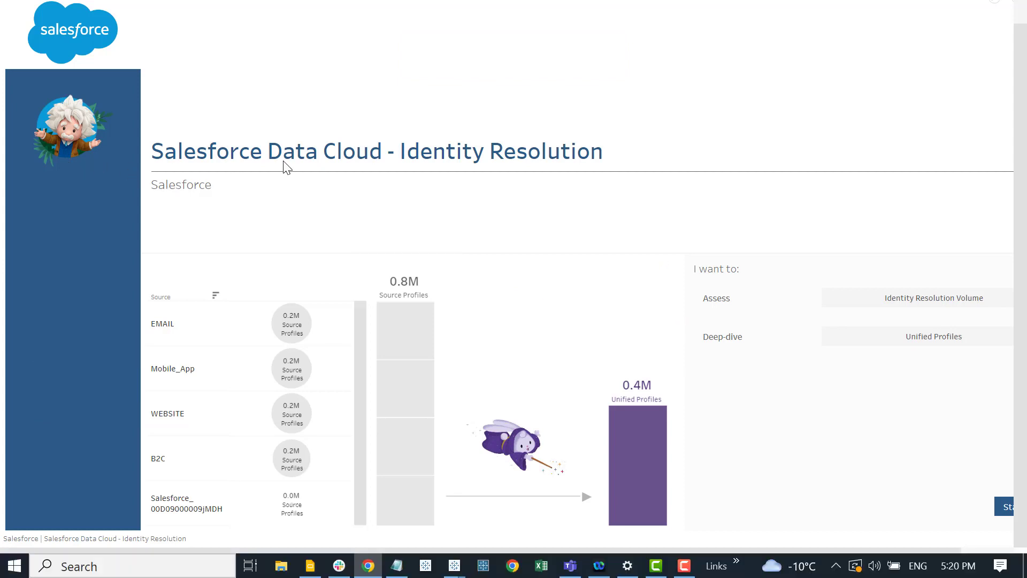
Step: View the Salesforce Data Cloud Sales Pipeline accelerator's preview full screen and choose its Pipeline Breakdown deep-dive
left_click(672, 16)
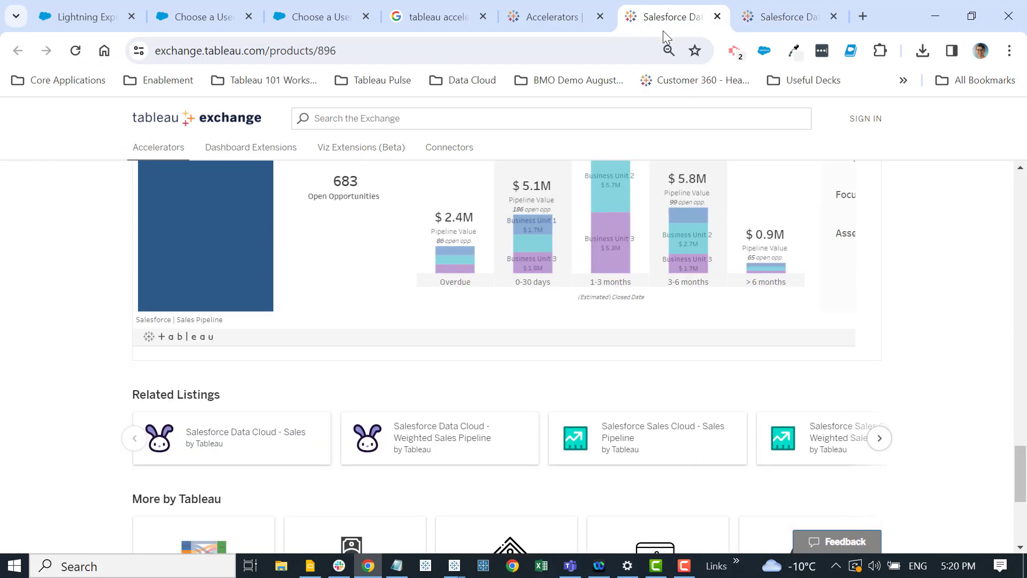
left_click_drag(615, 353, 853, 347)
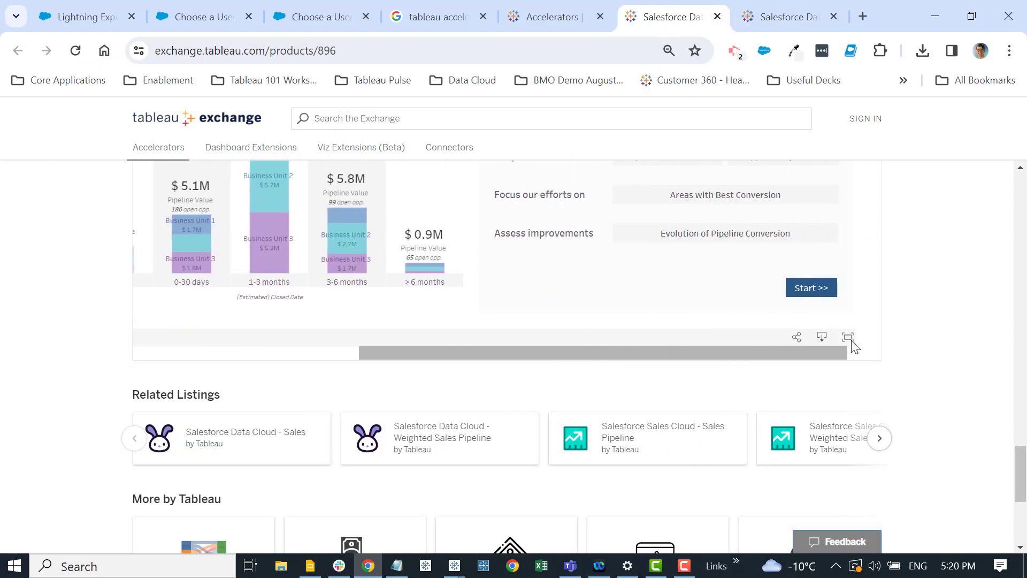
scroll(909, 321, "up", 3)
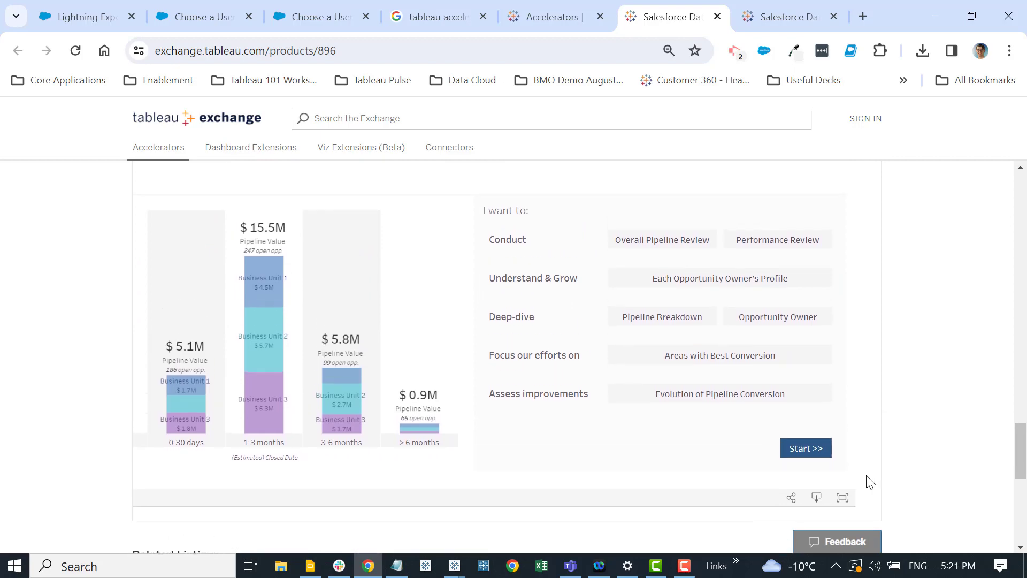
left_click(842, 497)
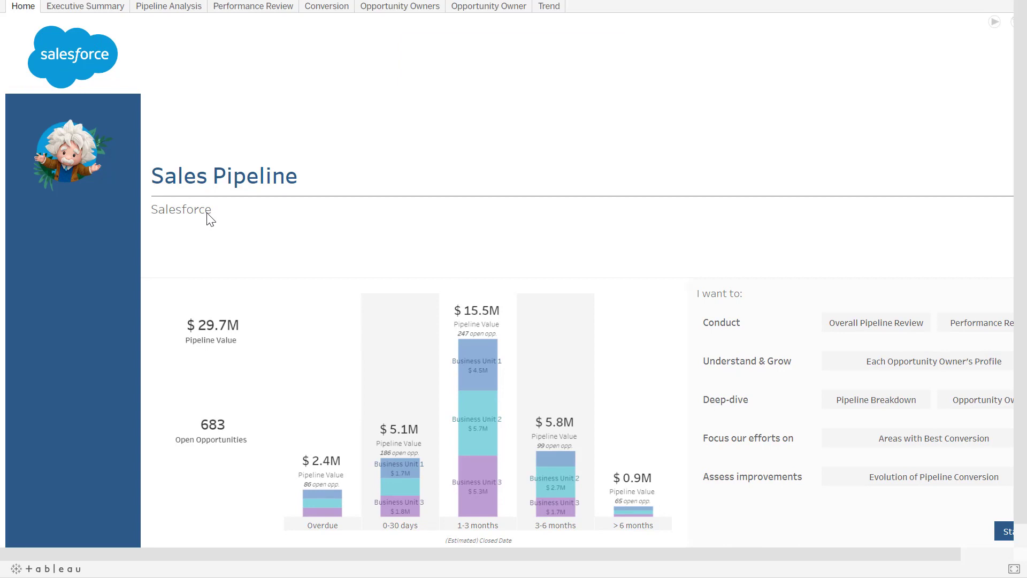
scroll(302, 275, "down", 1)
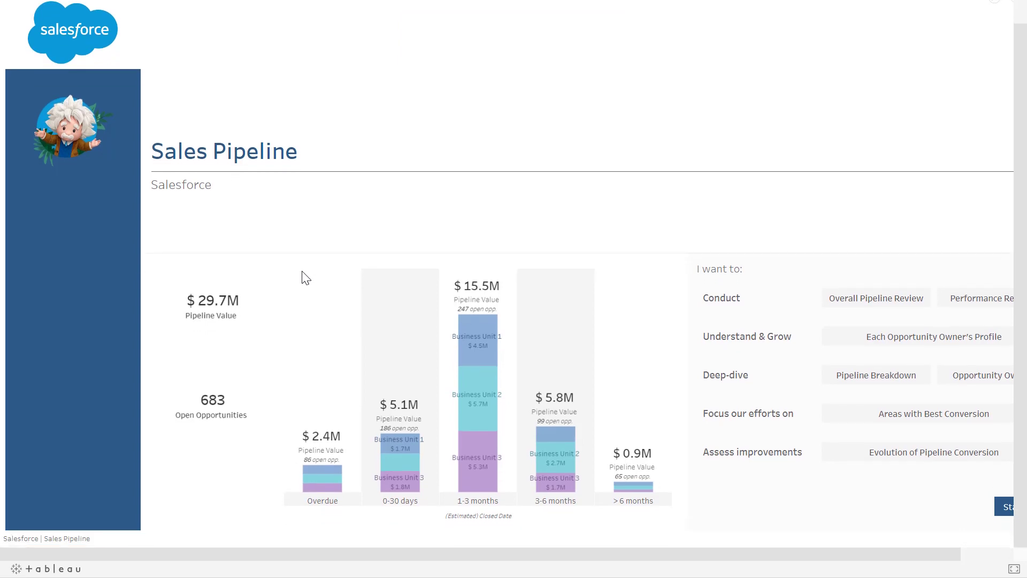
left_click_drag(520, 553, 568, 555)
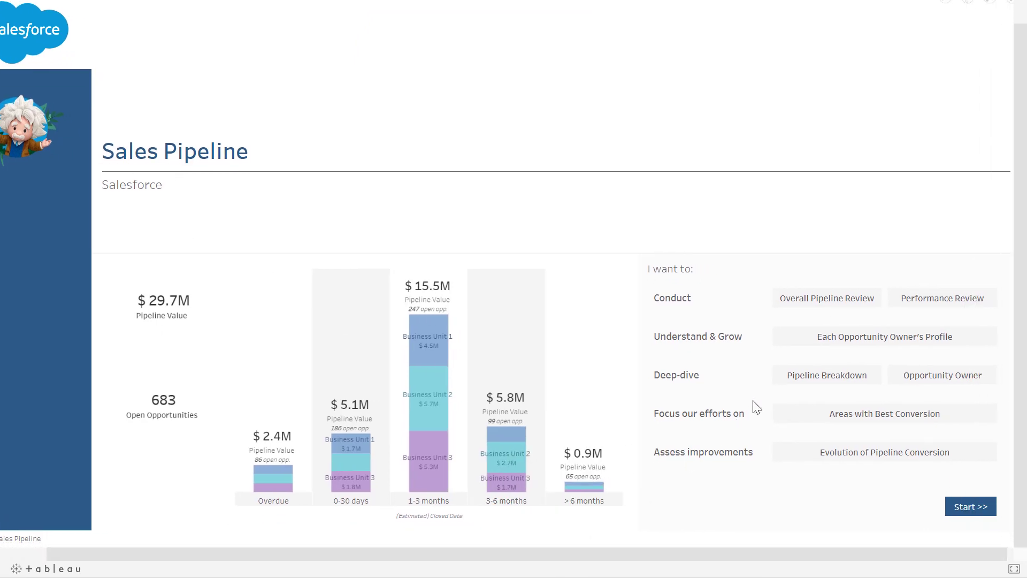
left_click(811, 376)
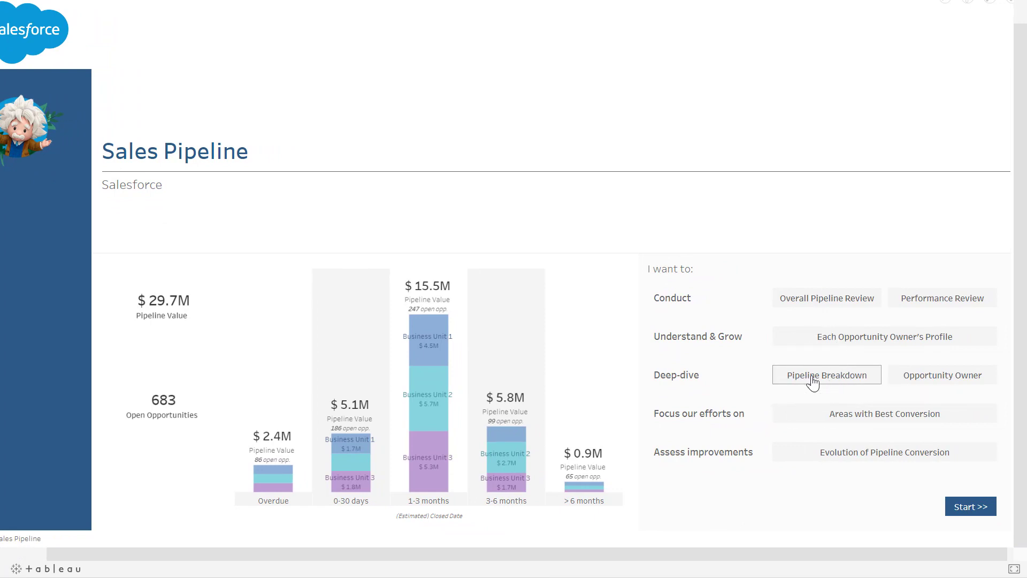